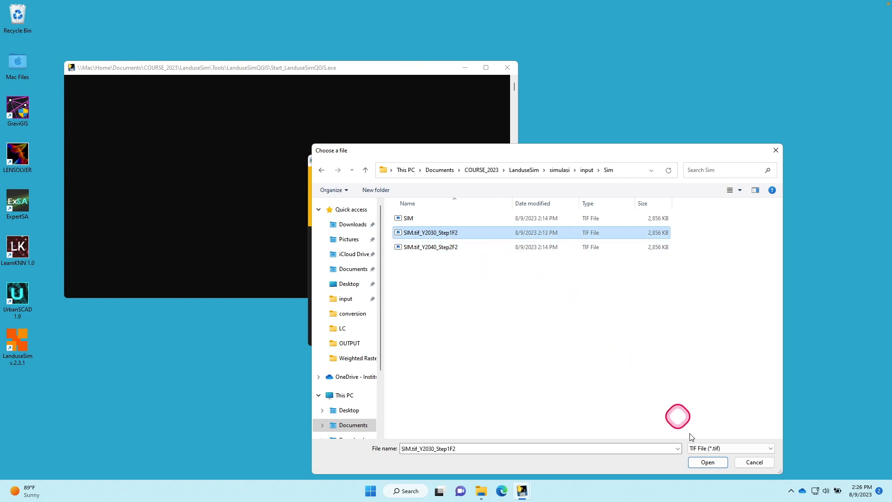
Load SIM.tif_Y2030_Step1F2 as the target raster, set the output file to LQ_SIM_2030 in the Sim folder and run the conversion
{"action": "left_click", "coordinate": [709, 463]}
{"action": "left_click_drag", "start_coordinate": [548, 274], "coordinate": [577, 275]}
{"action": "left_click", "coordinate": [563, 301]}
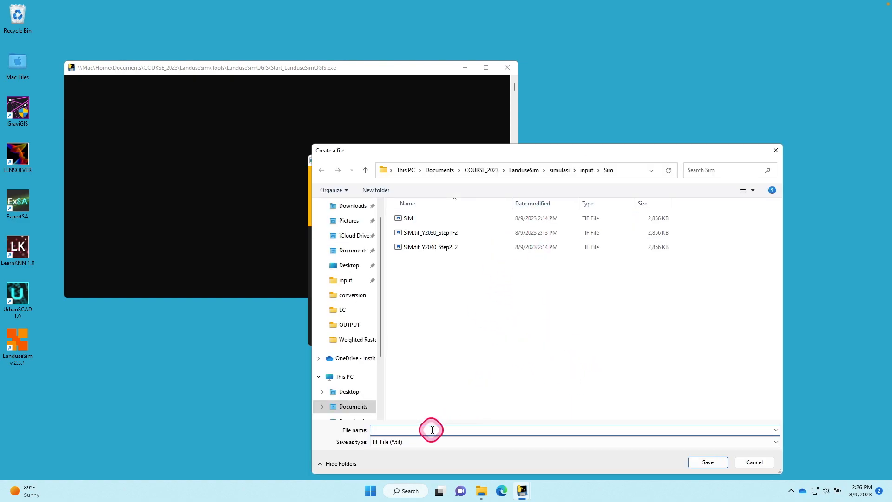
{"action": "type", "text": "LQ_SIM_2030"}
{"action": "key", "text": "Return"}
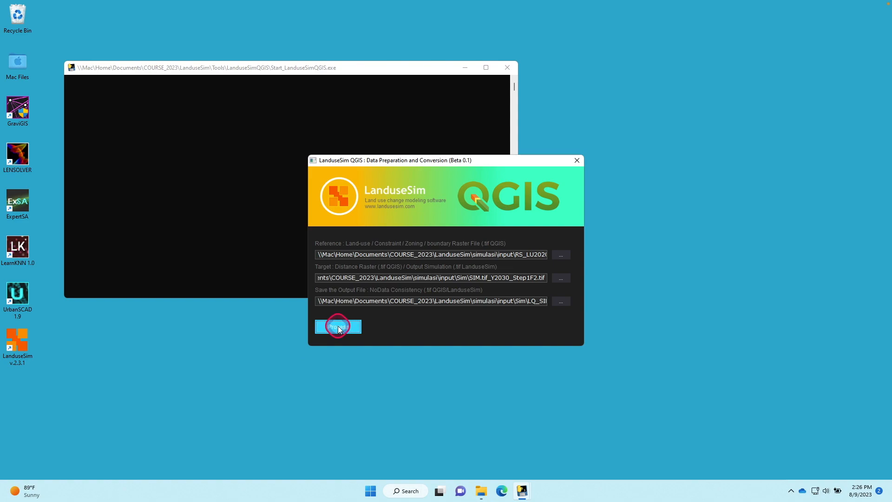
{"action": "left_click", "coordinate": [106, 142]}
Load SIM.tif_Y2040_Step2F2 as the target raster, change the output file to LQ_SIM_2040 and run the conversion
{"action": "left_click", "coordinate": [560, 298]}
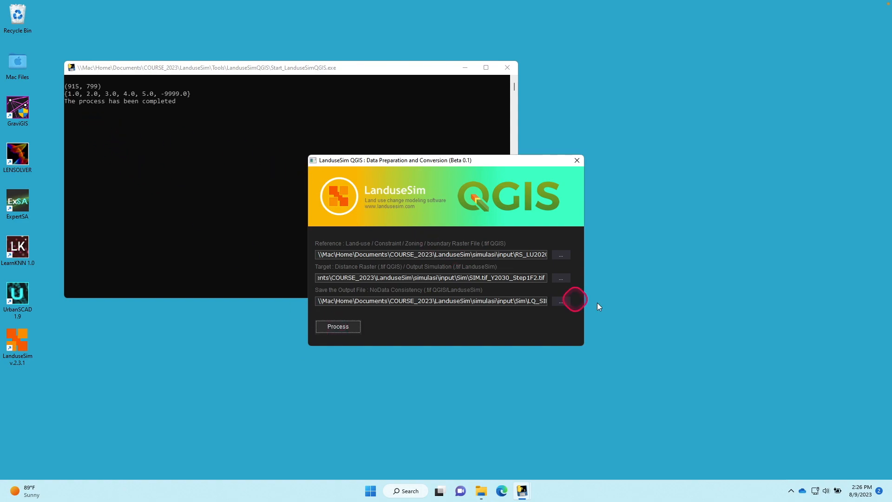
{"action": "left_click", "coordinate": [561, 278]}
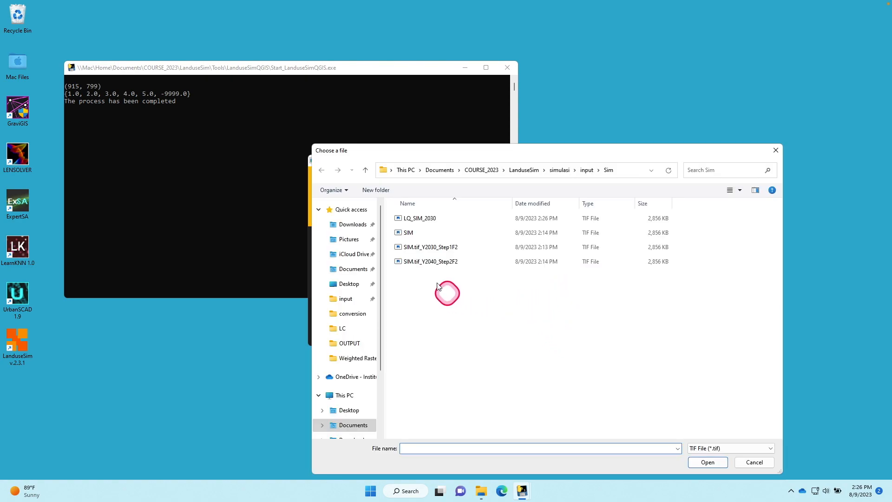
{"action": "double_click", "coordinate": [426, 261]}
{"action": "left_click", "coordinate": [531, 302]}
{"action": "left_click_drag", "start_coordinate": [538, 300], "coordinate": [589, 299]}
{"action": "left_click", "coordinate": [538, 300]}
{"action": "key", "text": "BackSpace"}
{"action": "type", "text": "4"}
{"action": "left_click", "coordinate": [355, 328]}
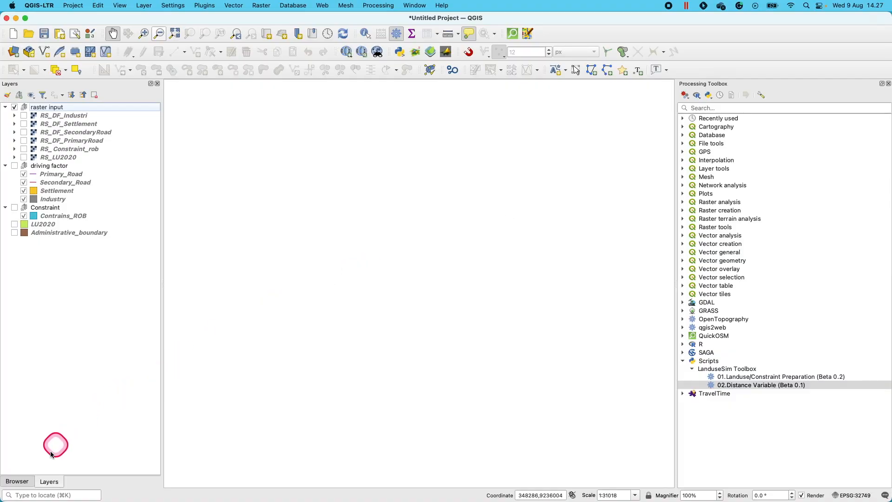
Switch to QGIS and add the converted rasters LQ_SIM_2030 and LQ_SIM_2040 to the raster input group
{"action": "left_click", "coordinate": [19, 482]}
{"action": "left_click", "coordinate": [12, 190]}
{"action": "left_click", "coordinate": [27, 249]}
{"action": "left_click", "coordinate": [35, 282]}
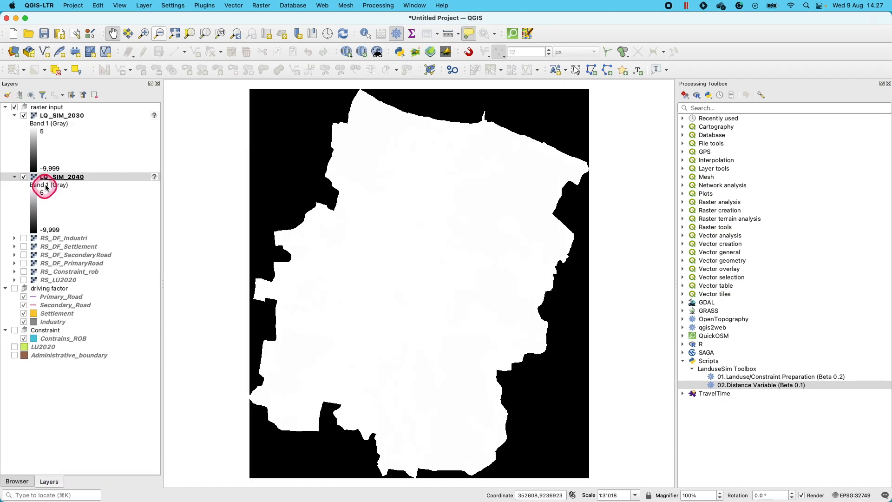
Move the RS_LU2020 layer directly below LQ_SIM_2040 and make it visible
{"action": "left_click", "coordinate": [44, 121]}
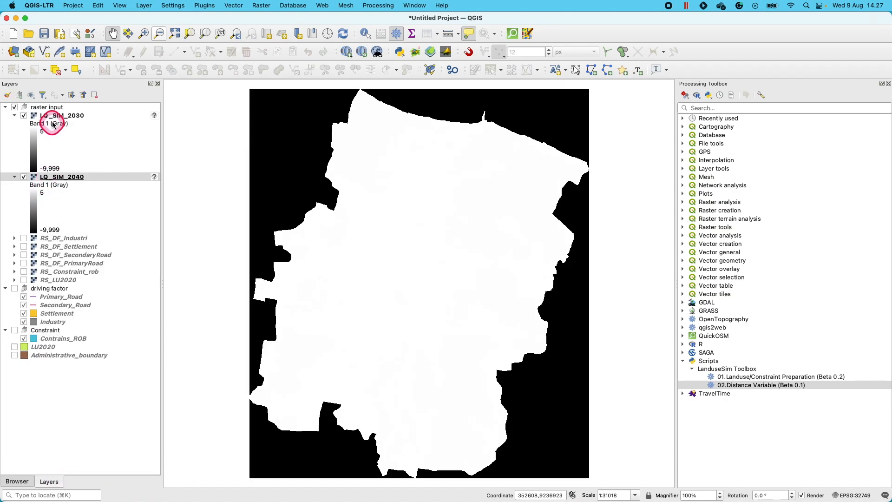
{"action": "left_click", "coordinate": [63, 177]}
{"action": "right_click", "coordinate": [71, 177]}
{"action": "left_click_drag", "start_coordinate": [24, 280], "coordinate": [23, 237]}
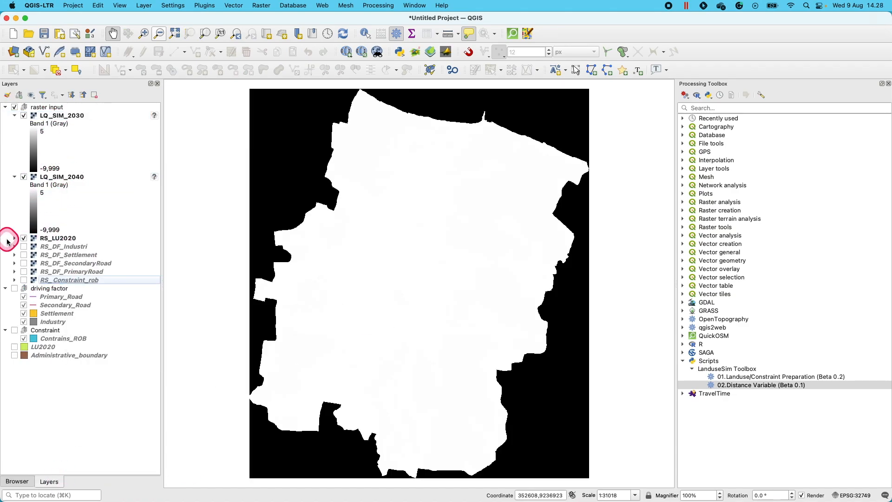
Set the RS_LU2020 layer's symbology to Paletted/Unique values, classified into values 1 to 5
{"action": "double_click", "coordinate": [55, 238]}
{"action": "left_click", "coordinate": [474, 112]}
{"action": "left_click", "coordinate": [474, 121]}
{"action": "left_click", "coordinate": [474, 112]}
{"action": "left_click", "coordinate": [412, 90]}
Colour value 1 of RS_LU2020 dark grey and value 2 green
{"action": "double_click", "coordinate": [400, 167]}
{"action": "left_click", "coordinate": [399, 192]}
{"action": "double_click", "coordinate": [401, 184]}
{"action": "left_click", "coordinate": [559, 275]}
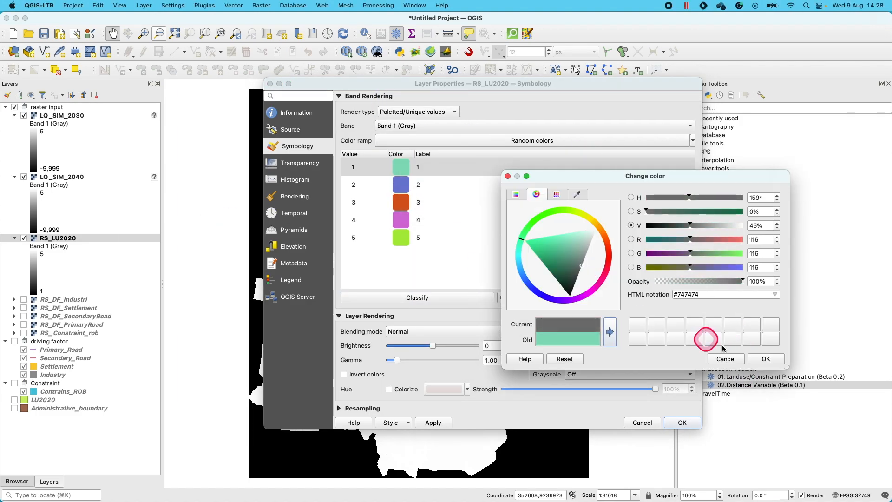
{"action": "left_click", "coordinate": [568, 253]}
{"action": "left_click", "coordinate": [766, 359]}
Colour RS_LU2020 value 3 blue (#1f8bc1), value 4 lime green (#b3e438) and value 5 orange (#ffbc21), and apply the symbology
{"action": "double_click", "coordinate": [400, 202]}
{"action": "left_click", "coordinate": [524, 275]}
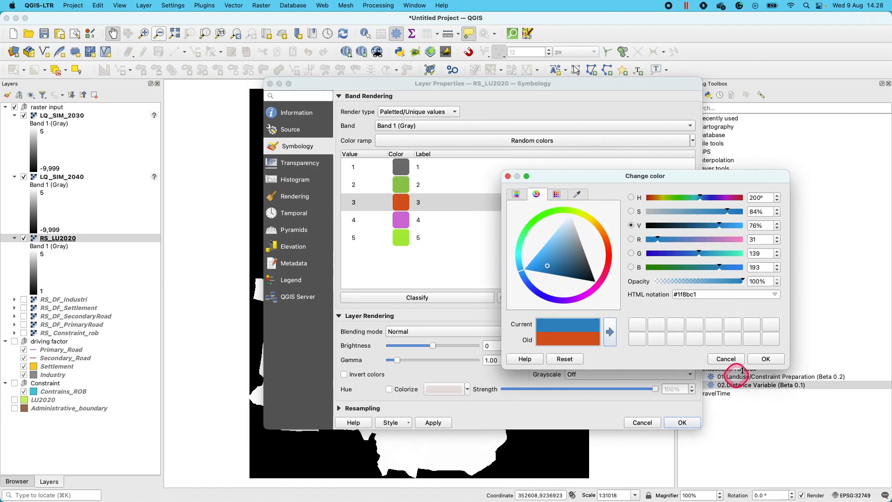
{"action": "left_click", "coordinate": [766, 359]}
{"action": "double_click", "coordinate": [401, 219]}
{"action": "left_click", "coordinate": [577, 212]}
{"action": "left_click", "coordinate": [766, 359]}
{"action": "double_click", "coordinate": [401, 238]}
{"action": "left_click", "coordinate": [594, 224]}
{"action": "left_click", "coordinate": [584, 238]}
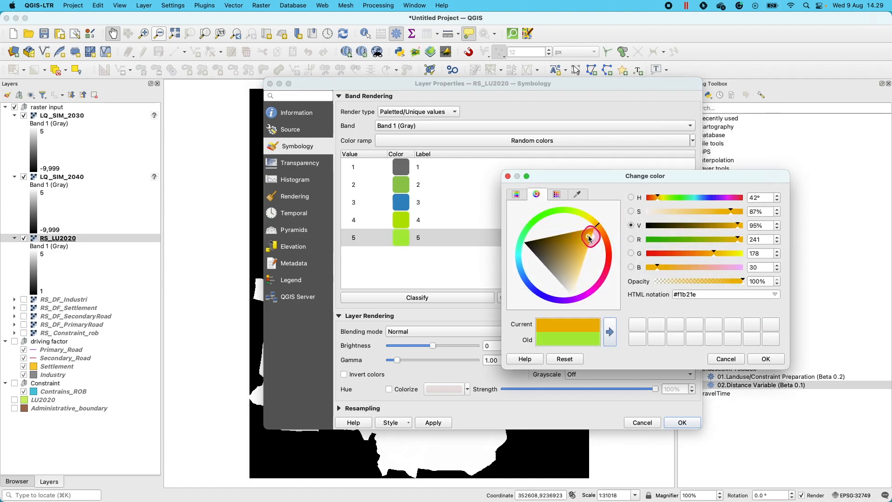
{"action": "key", "text": "Return"}
{"action": "key", "text": "Return"}
Copy the RS_LU2020 style onto the LQ_SIM_2040 and LQ_SIM_2030 layers
{"action": "right_click", "coordinate": [64, 181]}
{"action": "mouse_move", "coordinate": [209, 283]}
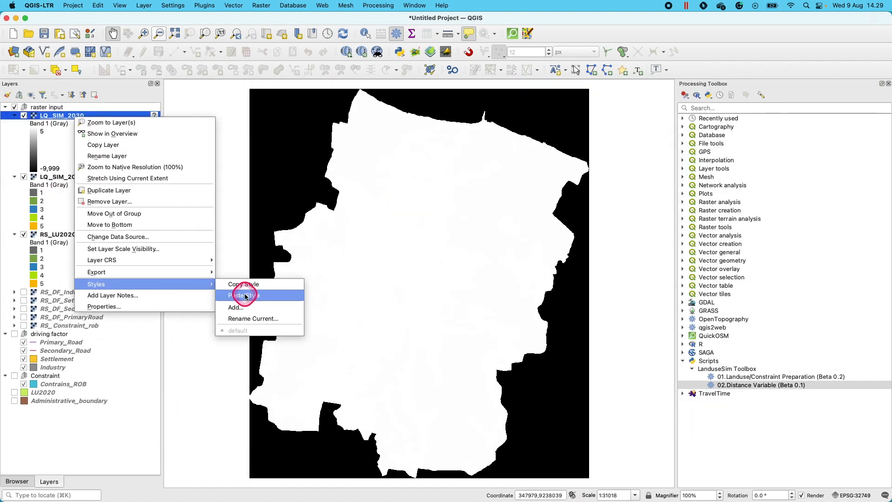
{"action": "left_click", "coordinate": [259, 295]}
Toggle the visibility of LQ_SIM_2030 and LQ_SIM_2040 to compare the simulated land use with RS_LU2020
{"action": "left_click", "coordinate": [24, 116]}
{"action": "left_click", "coordinate": [23, 174]}
{"action": "left_click", "coordinate": [24, 173]}
{"action": "left_click", "coordinate": [24, 173]}
{"action": "left_click", "coordinate": [24, 173]}
{"action": "left_click", "coordinate": [24, 173]}
{"action": "left_click", "coordinate": [23, 173]}
{"action": "left_click", "coordinate": [24, 115]}
{"action": "left_click", "coordinate": [23, 116]}
{"action": "left_click", "coordinate": [23, 174]}
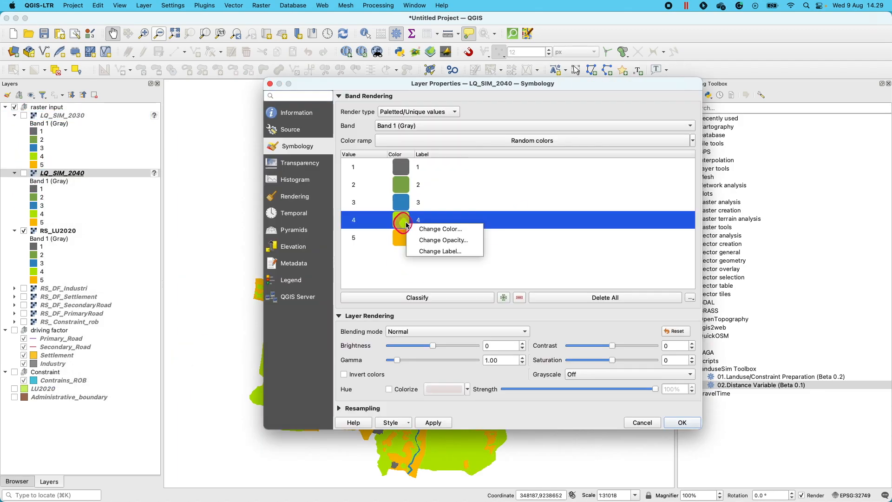
Recolour values 1 to 4 of LQ_SIM_2040 dark blue (#2f475b), leaving value 5 orange, and show the layer
{"action": "left_click", "coordinate": [430, 229]}
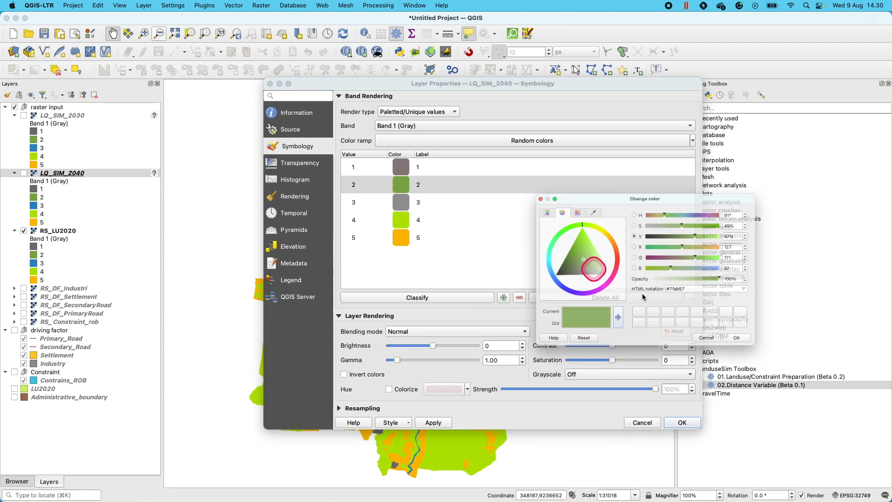
{"action": "left_click", "coordinate": [556, 194]}
{"action": "left_click", "coordinate": [560, 280]}
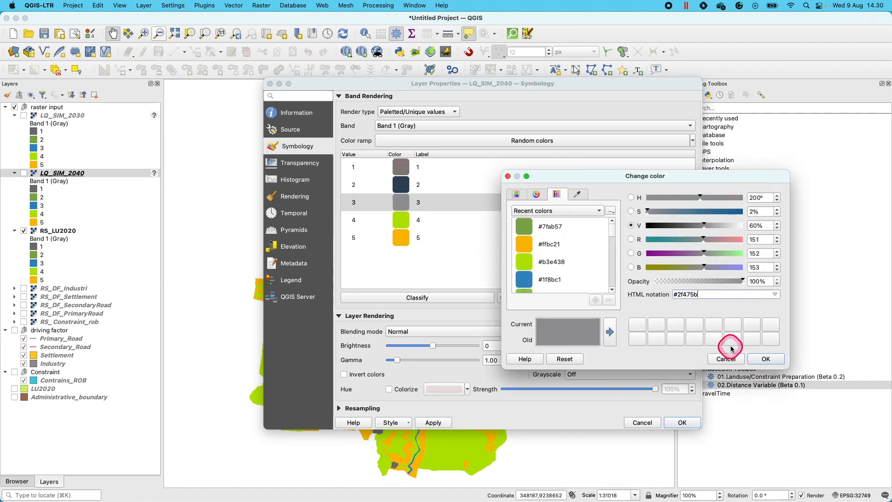
{"action": "left_click", "coordinate": [766, 359]}
{"action": "double_click", "coordinate": [401, 167]}
{"action": "left_click", "coordinate": [762, 360]}
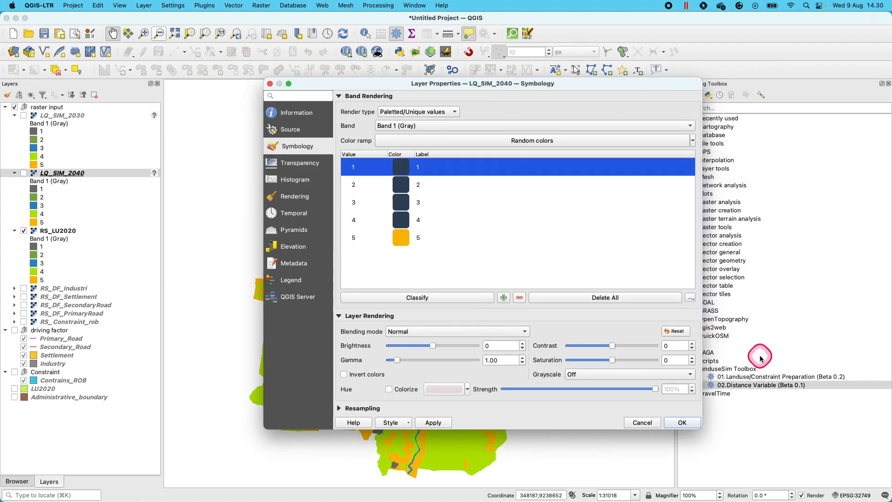
{"action": "left_click", "coordinate": [682, 422]}
{"action": "left_click", "coordinate": [24, 173]}
Restyle RS_LU2020 to display only value 5 in red and place the layer above LQ_SIM_2040
{"action": "right_click", "coordinate": [45, 173]}
{"action": "right_click", "coordinate": [60, 231]}
{"action": "left_click", "coordinate": [232, 418]}
{"action": "right_click", "coordinate": [60, 230]}
{"action": "left_click", "coordinate": [89, 429]}
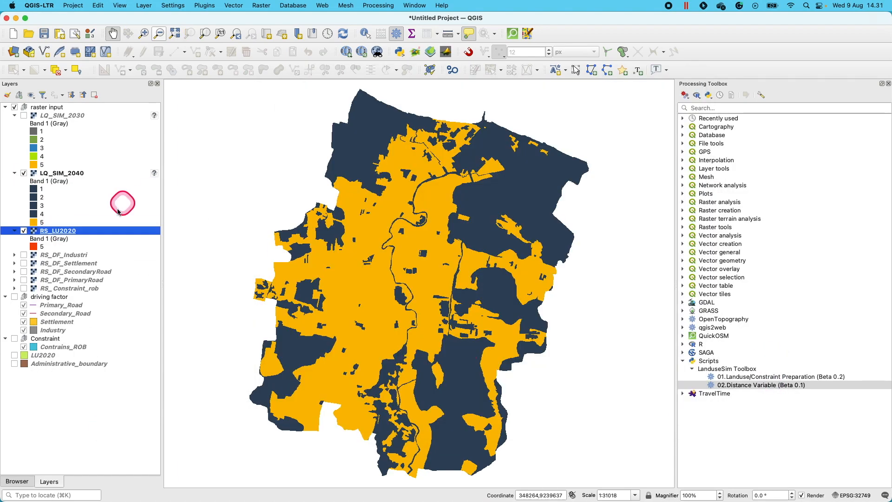
{"action": "left_click_drag", "start_coordinate": [118, 212], "coordinate": [101, 174]}
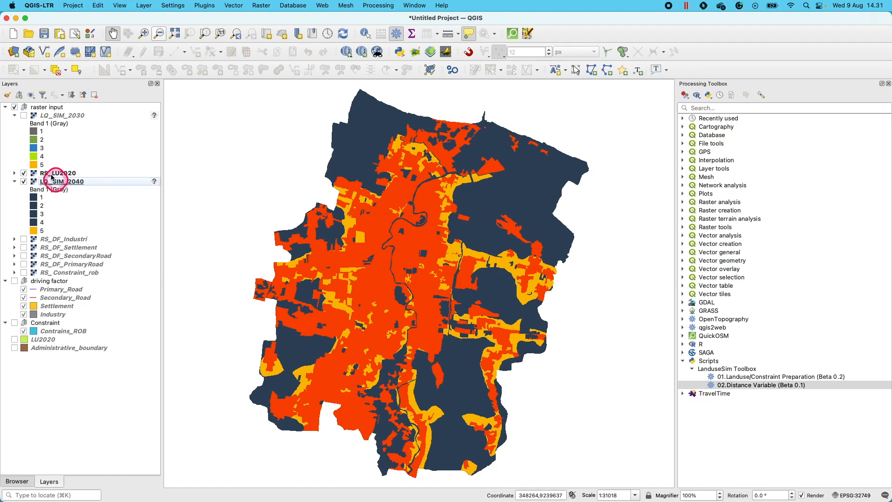
{"action": "left_click", "coordinate": [32, 173]}
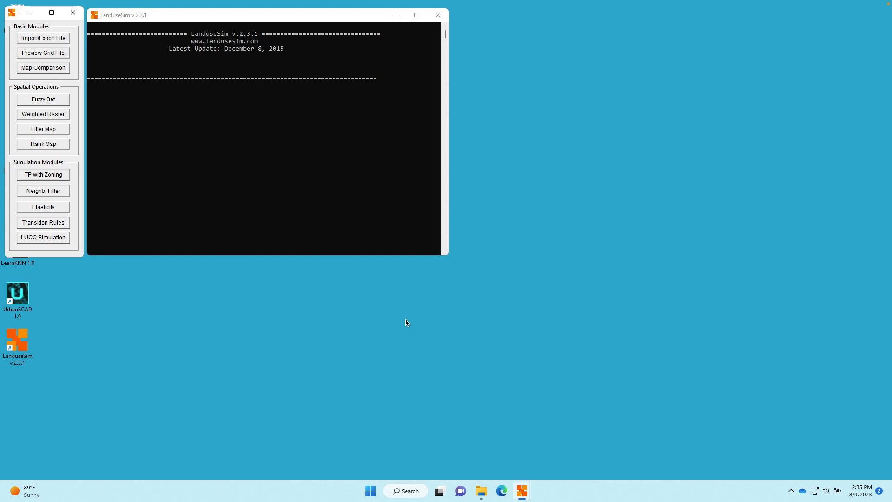
Switch to LanduseSim, compute the grid class distribution of RS_LU2020 from the input folder and set its report window aside
{"action": "left_click", "coordinate": [38, 56]}
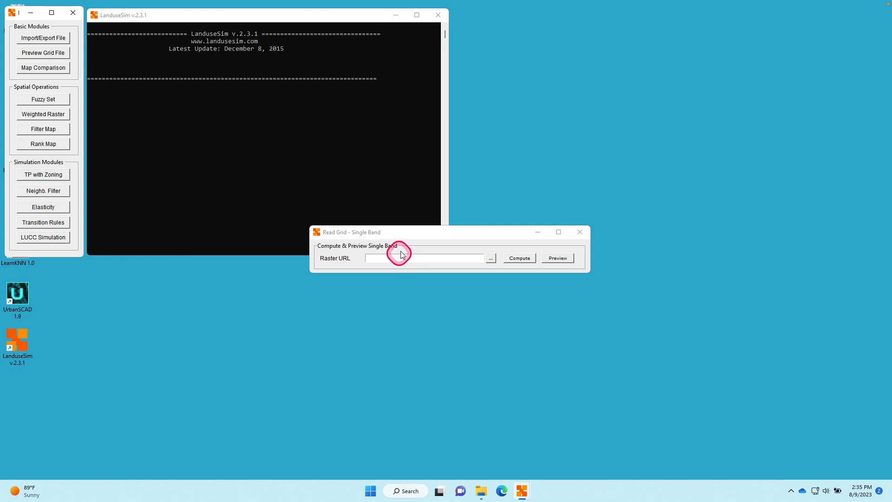
{"action": "left_click", "coordinate": [497, 259]}
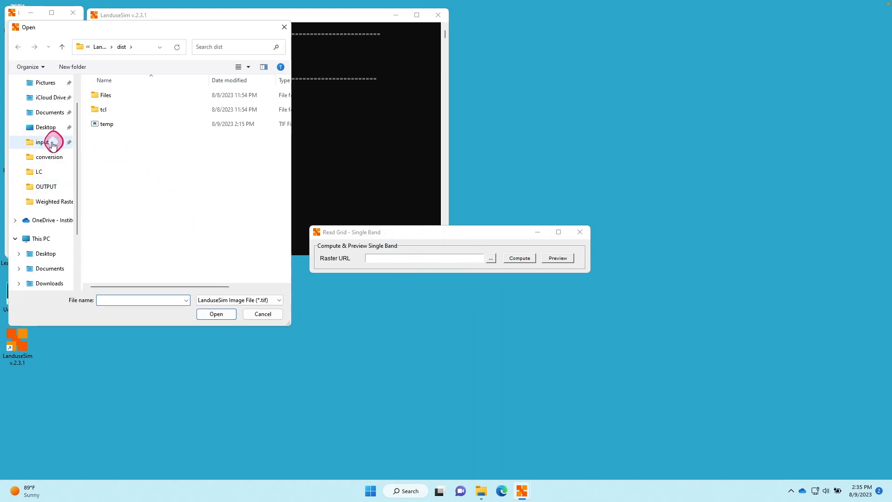
{"action": "left_click", "coordinate": [57, 147]}
{"action": "left_click", "coordinate": [133, 246]}
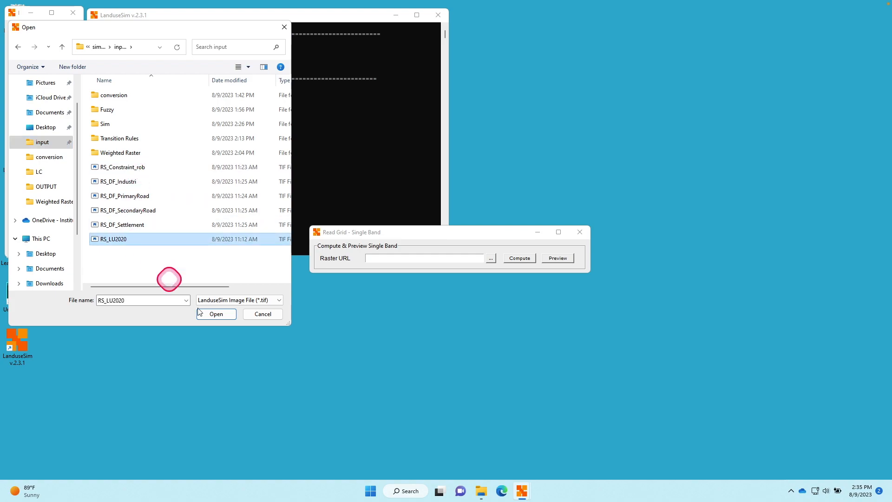
{"action": "left_click", "coordinate": [213, 315]}
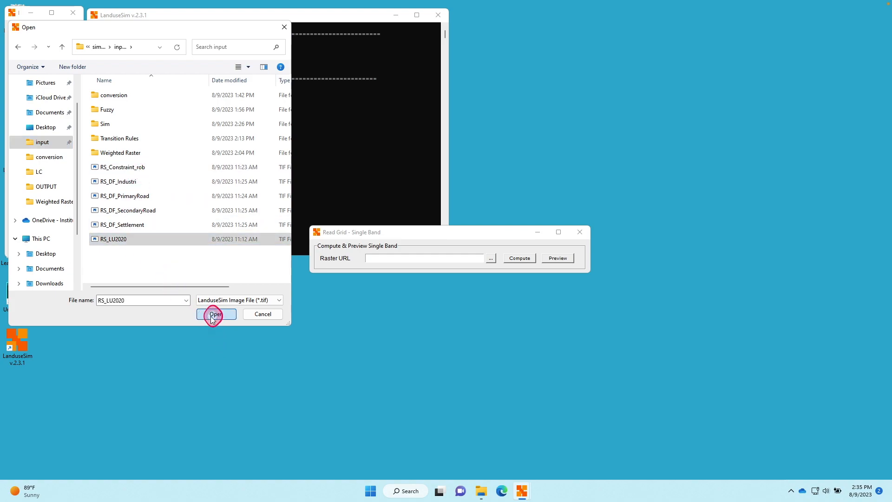
{"action": "left_click", "coordinate": [520, 259]}
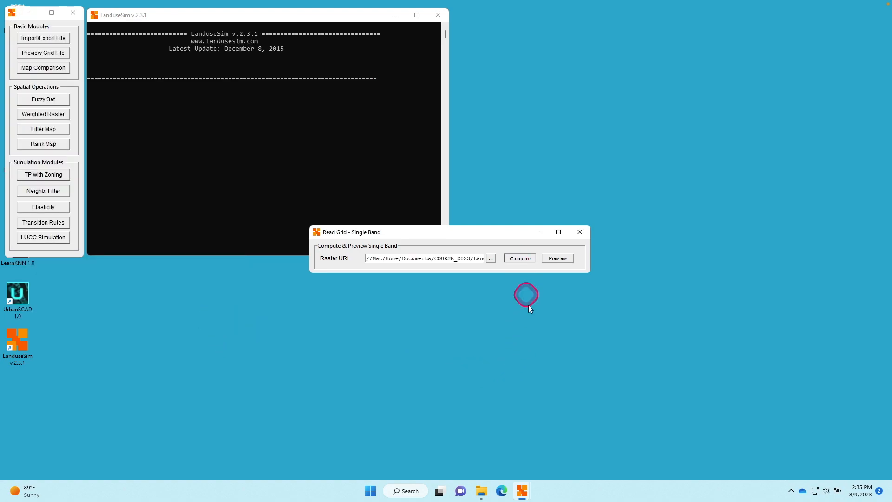
{"action": "left_click", "coordinate": [128, 178]}
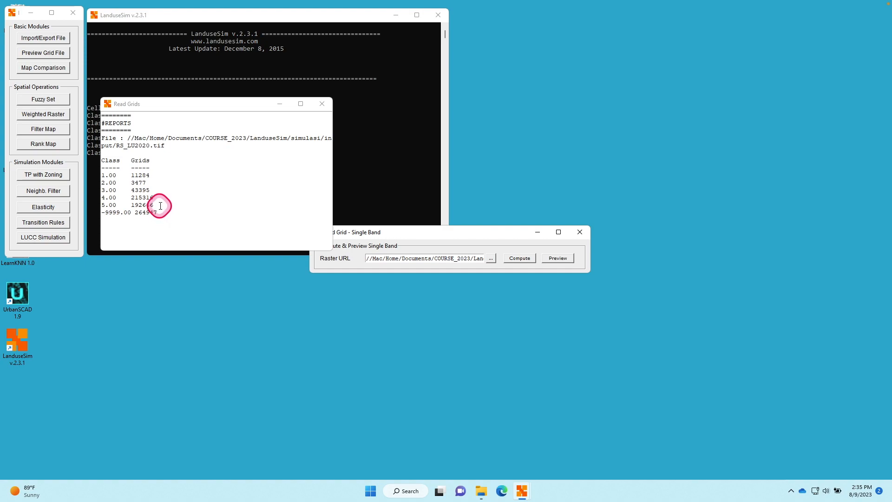
{"action": "left_click_drag", "start_coordinate": [221, 102], "coordinate": [574, 21]}
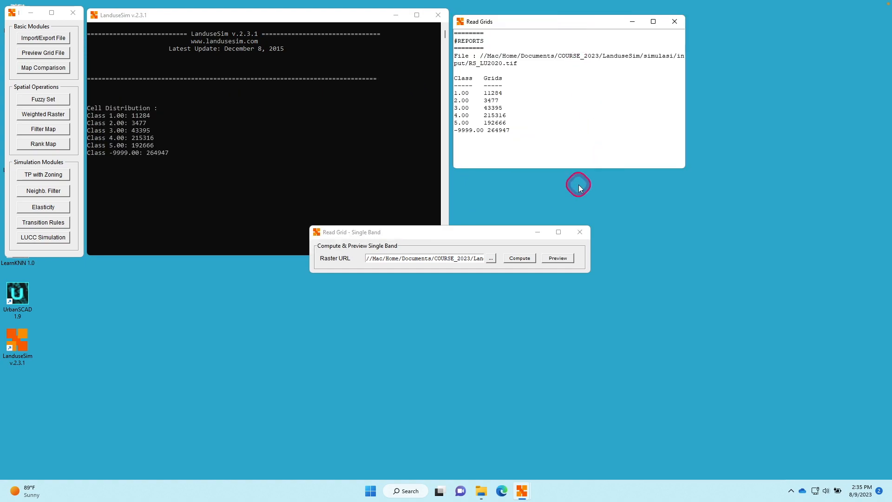
Compute the grid class distribution of LQ_SIM_2030 from the Sim folder and place its report beside the RS_LU2020 report
{"action": "left_click", "coordinate": [491, 258]}
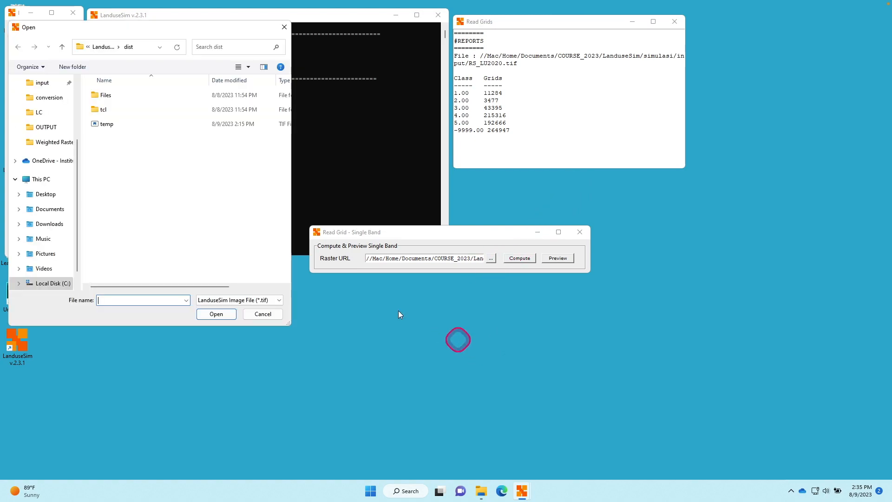
{"action": "scroll", "coordinate": [65, 137], "scroll_direction": "up", "scroll_amount": 1}
{"action": "left_click", "coordinate": [52, 113]}
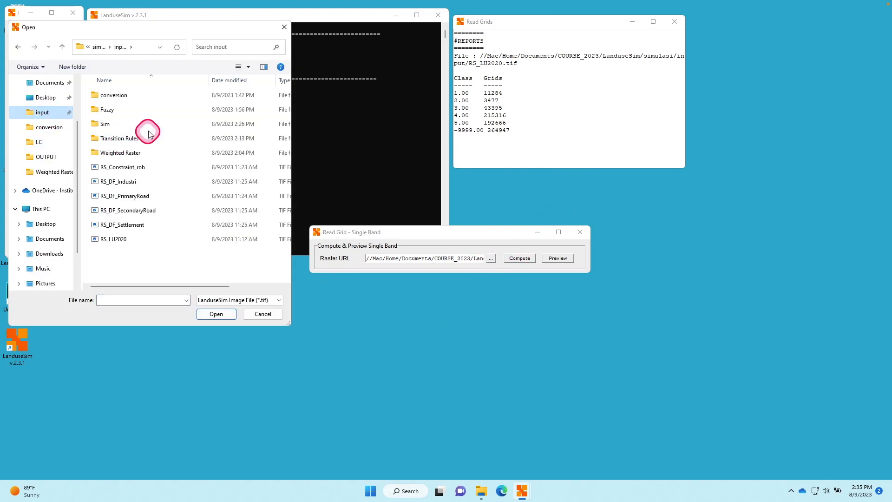
{"action": "double_click", "coordinate": [140, 124]}
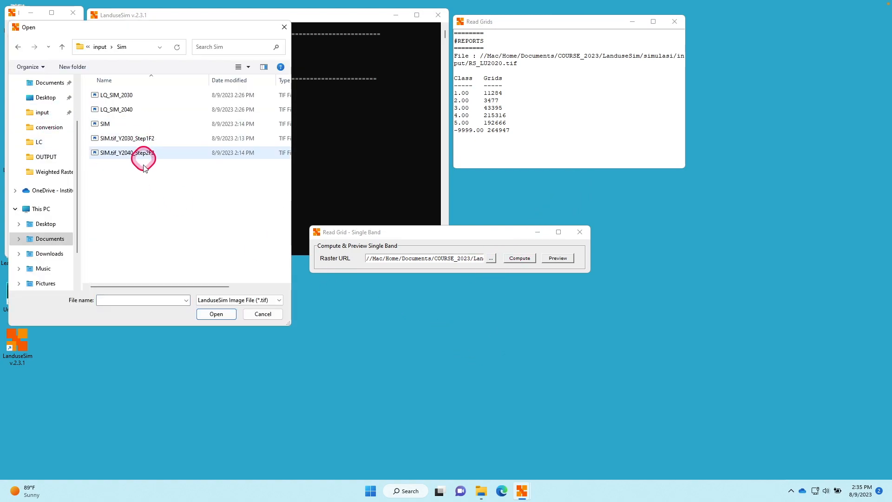
{"action": "left_click", "coordinate": [131, 97]}
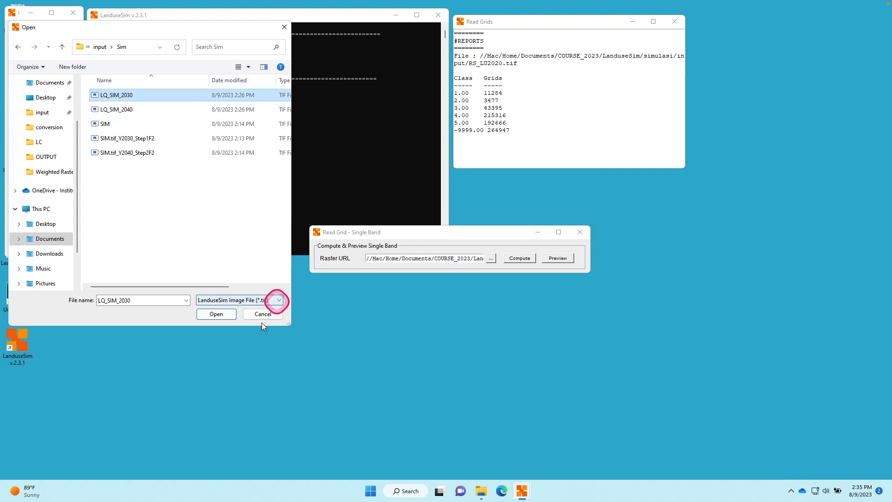
{"action": "left_click", "coordinate": [216, 314]}
{"action": "left_click", "coordinate": [520, 258]}
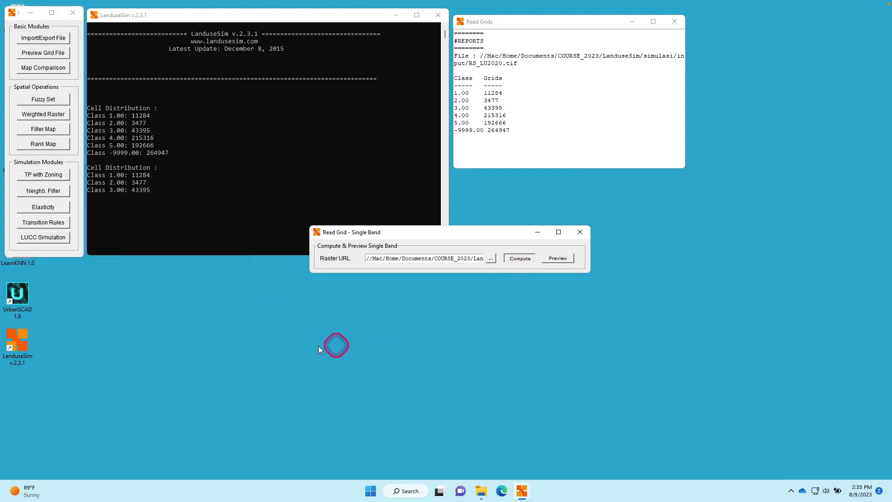
{"action": "left_click_drag", "start_coordinate": [202, 116], "coordinate": [566, 51]}
{"action": "left_click", "coordinate": [514, 35]}
{"action": "left_click_drag", "start_coordinate": [797, 89], "coordinate": [678, 77]}
Compute the grid class distribution of LQ_SIM_2040 from the Sim folder and place its report beside the other two
{"action": "left_click", "coordinate": [491, 258]}
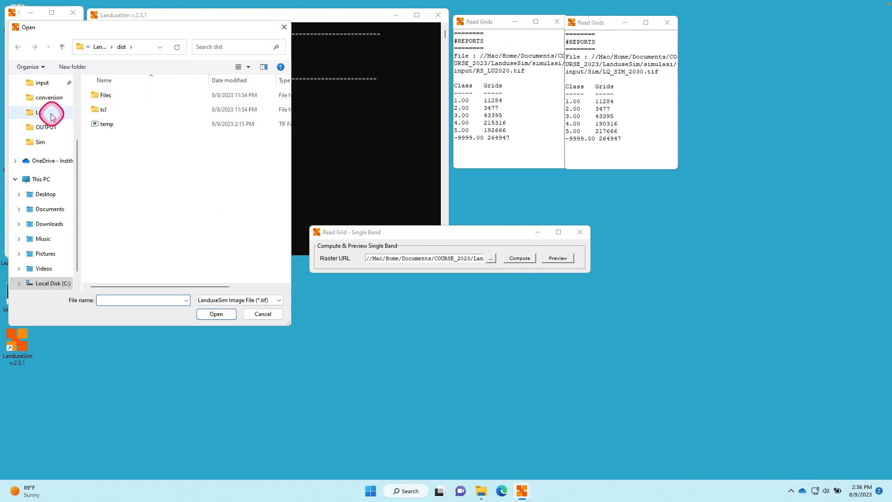
{"action": "scroll", "coordinate": [52, 116], "scroll_direction": "up", "scroll_amount": 2}
{"action": "left_click", "coordinate": [42, 142]}
{"action": "double_click", "coordinate": [119, 122]}
{"action": "left_click", "coordinate": [134, 115]}
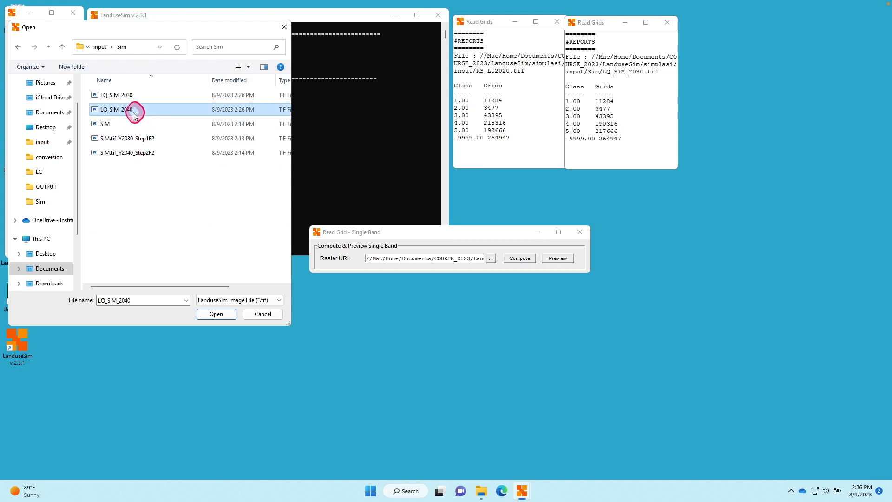
{"action": "left_click", "coordinate": [214, 313]}
{"action": "left_click", "coordinate": [525, 259]}
{"action": "left_click_drag", "start_coordinate": [133, 20], "coordinate": [799, 21]}
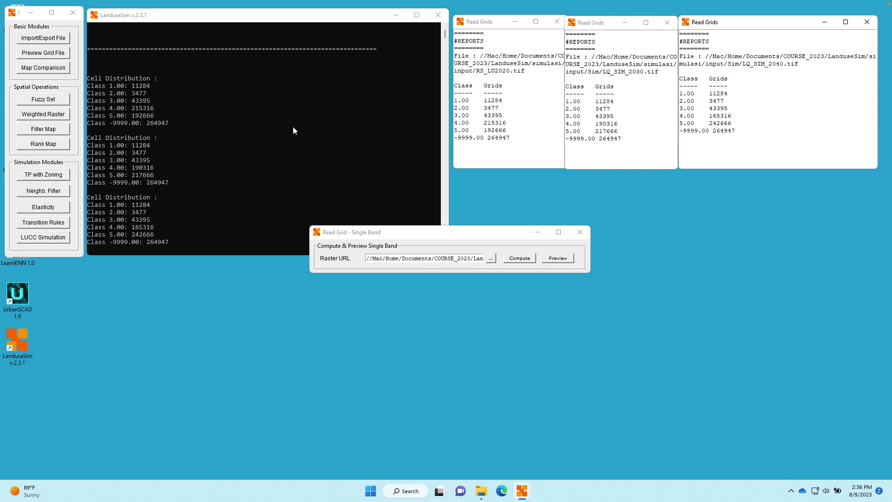
{"action": "left_click", "coordinate": [334, 200]}
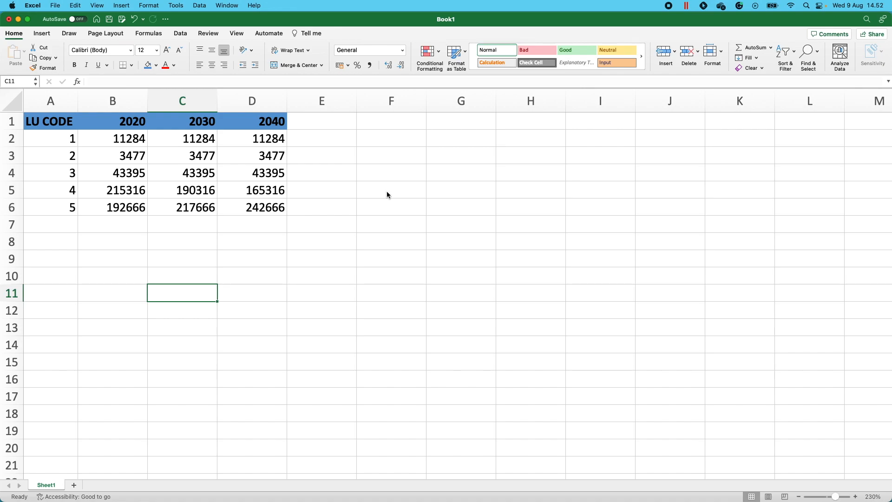
Examine the LU CODE column and the cell counts for 2020, 2030 and 2040
{"action": "left_click", "coordinate": [54, 105]}
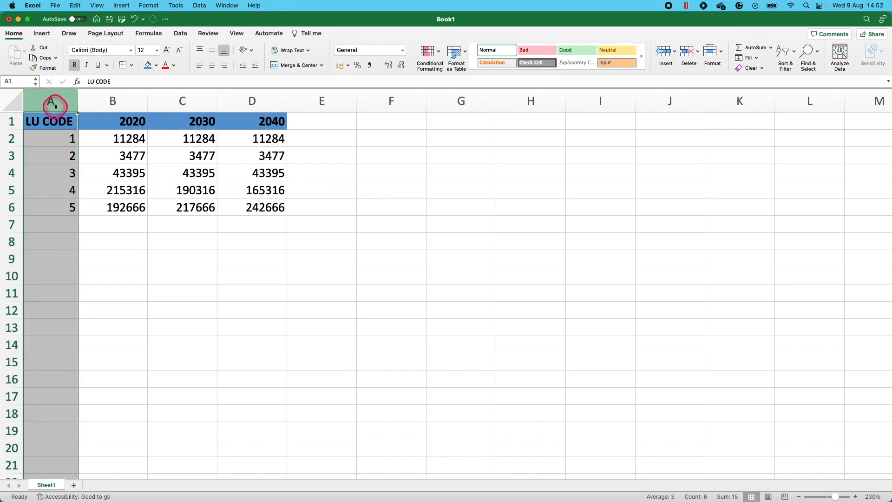
{"action": "left_click", "coordinate": [127, 105]}
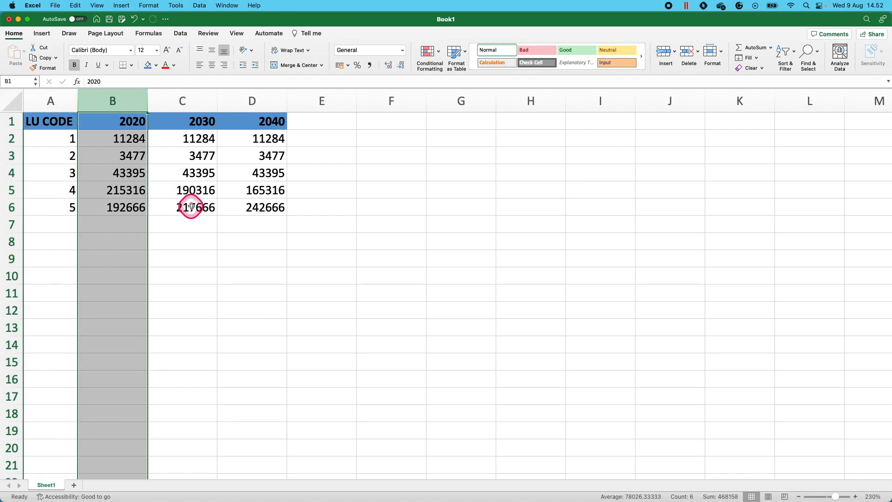
{"action": "left_click", "coordinate": [182, 102]}
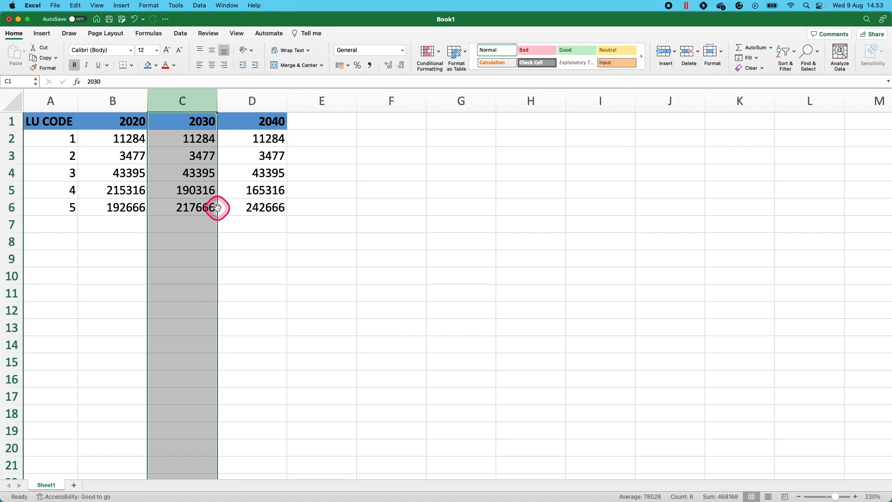
{"action": "left_click", "coordinate": [244, 106]}
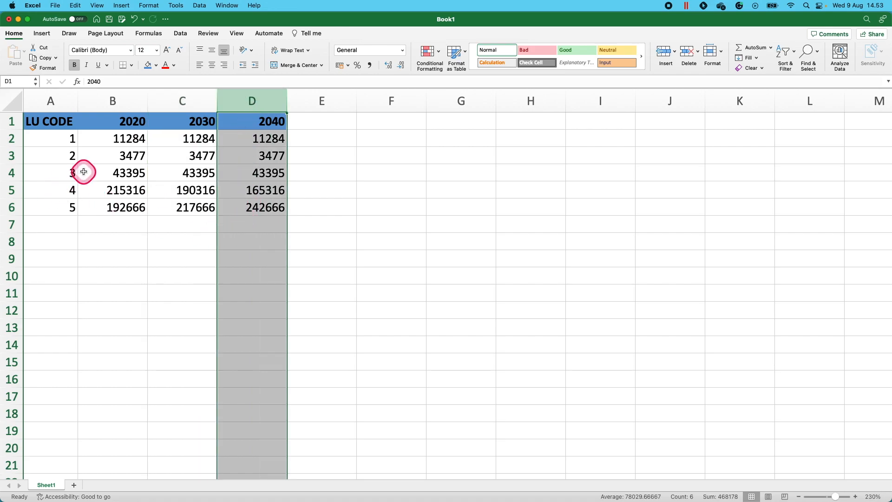
Replace codes 1–5 in A2:A6 with Industry and Transportation, Open Public Space, Water Body, Vegetation and Settlement, and fit column A to its text
{"action": "left_click", "coordinate": [57, 143]}
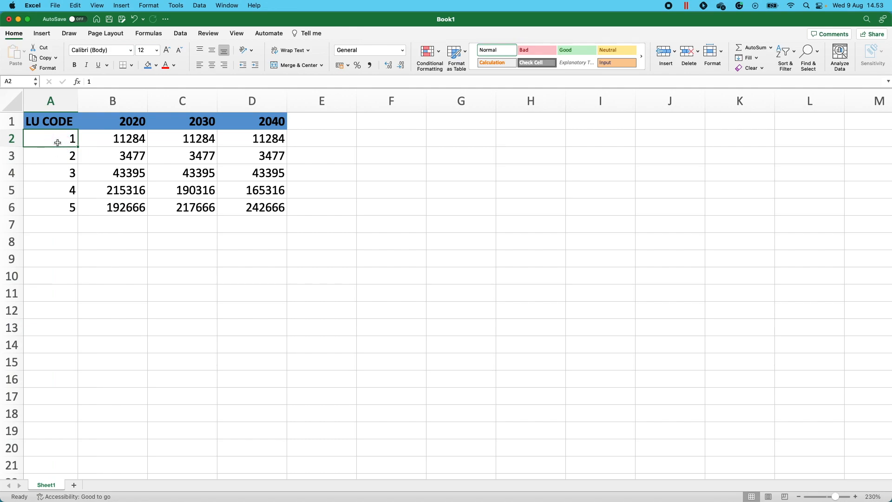
{"action": "type", "text": "Industry and Transport"}
{"action": "key", "text": "Return"}
{"action": "type", "text": "Open Public Space"}
{"action": "key", "text": "Return"}
{"action": "type", "text": "Water Bodies"}
{"action": "key", "text": "Return"}
{"action": "type", "text": "Vegetation"}
{"action": "key", "text": "Return"}
{"action": "type", "text": "Settlement"}
{"action": "key", "text": "Return"}
{"action": "double_click", "coordinate": [78, 101]}
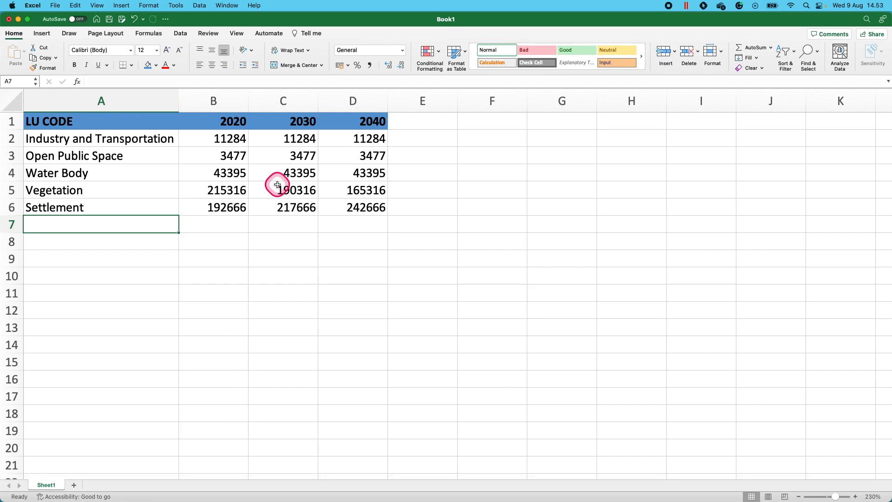
Fill F2:F6 with the cell area 100 and enter the heading "10*10 (cell)" in F1
{"action": "left_click_drag", "start_coordinate": [215, 135], "coordinate": [244, 209]}
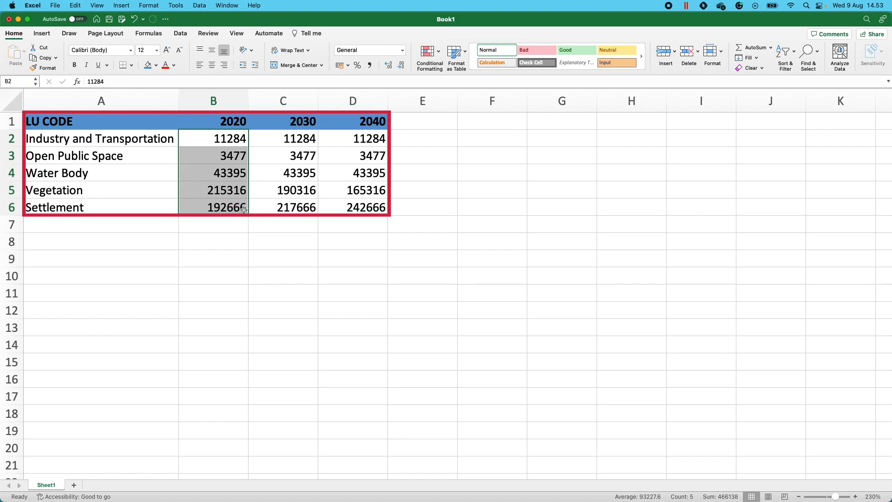
{"action": "left_click", "coordinate": [476, 137]}
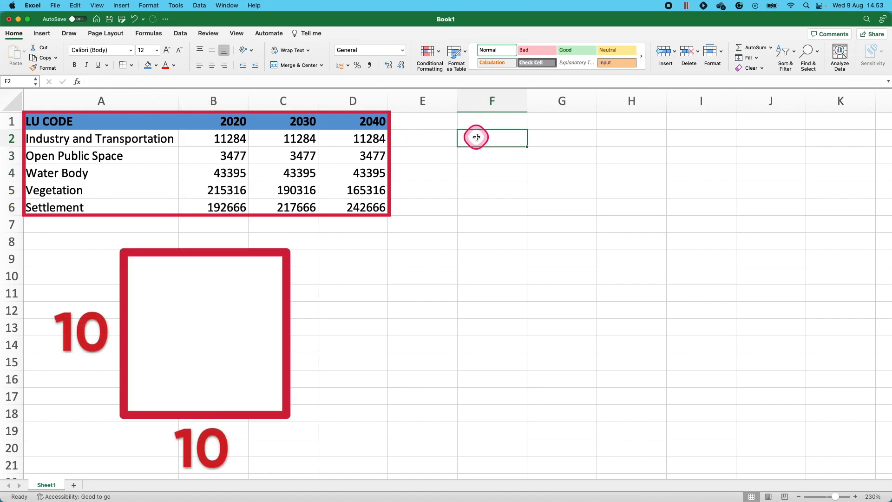
{"action": "type", "text": "100"}
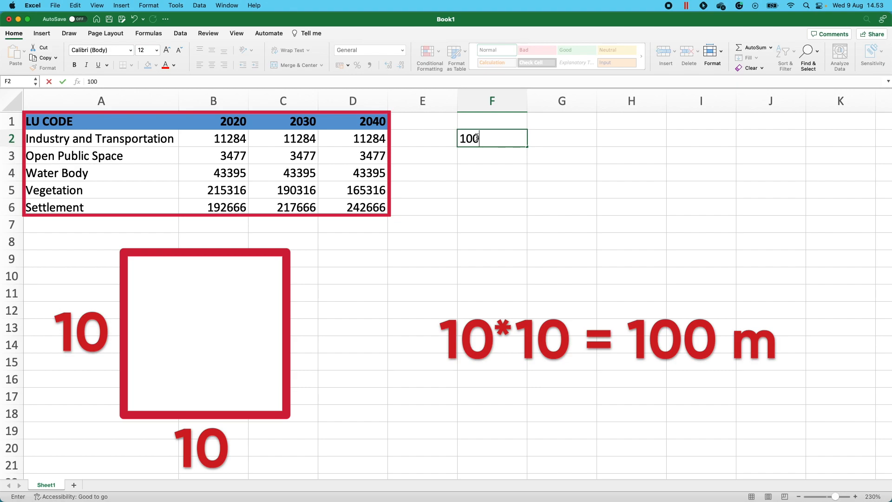
{"action": "left_click", "coordinate": [524, 167]}
{"action": "left_click", "coordinate": [520, 141]}
{"action": "left_click_drag", "start_coordinate": [527, 147], "coordinate": [528, 208]}
{"action": "left_click", "coordinate": [512, 123]}
{"action": "type", "text": "10*1"}
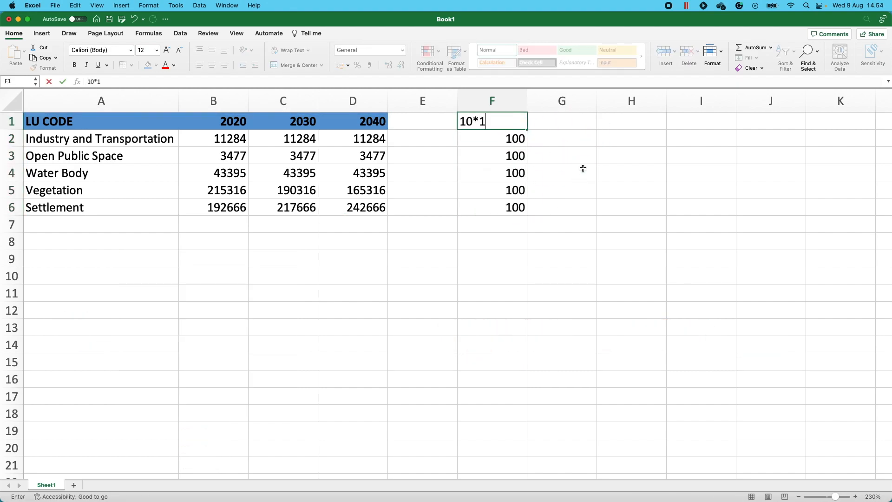
{"action": "type", "text": "0 (cell)"}
{"action": "key", "text": "Return"}
Multiply the cell counts by the cell area with =B2*F2 in G2 and fill the calculation through G2:I6
{"action": "key", "text": "Right"}
{"action": "type", "text": "="}
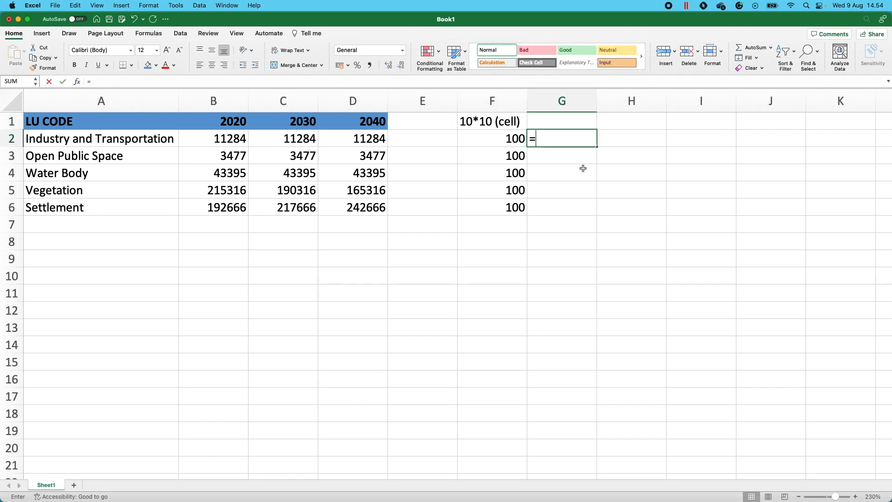
{"action": "left_click", "coordinate": [226, 140]}
{"action": "left_click", "coordinate": [479, 139]}
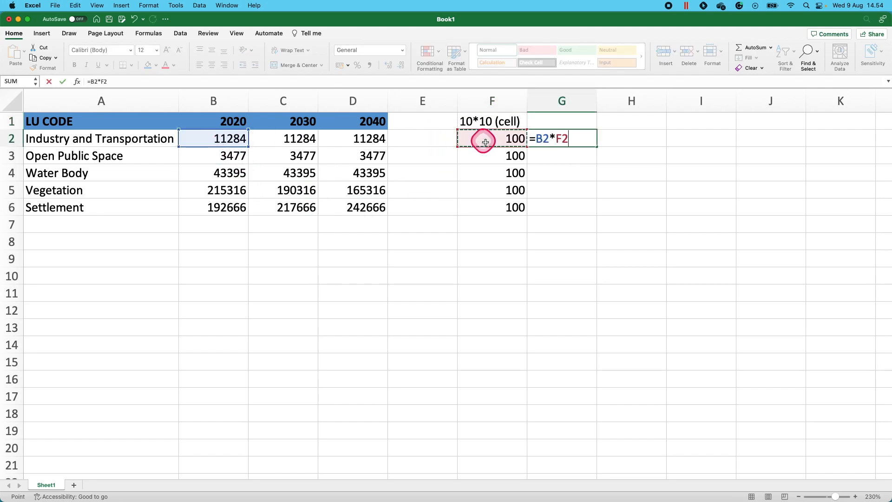
{"action": "left_click", "coordinate": [561, 138]}
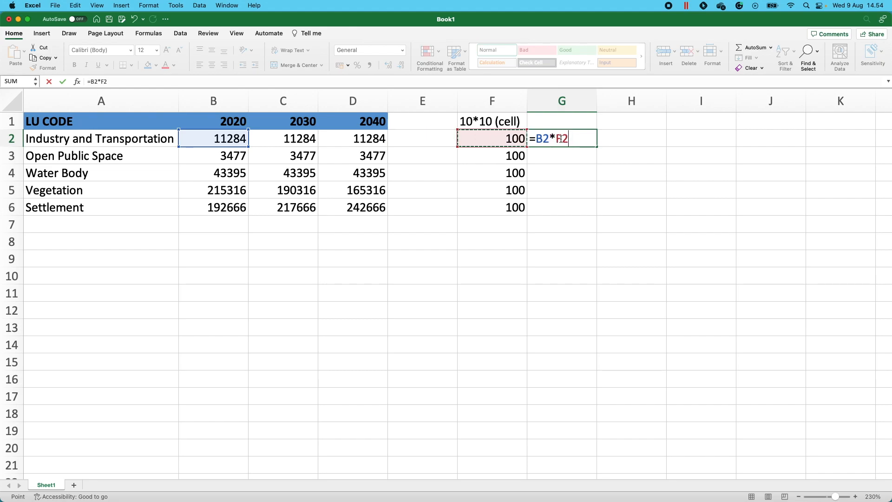
{"action": "key", "text": "Return"}
{"action": "left_click", "coordinate": [572, 138]}
{"action": "left_click_drag", "start_coordinate": [597, 146], "coordinate": [595, 207]}
{"action": "left_click", "coordinate": [572, 139]}
{"action": "left_click_drag", "start_coordinate": [597, 147], "coordinate": [737, 210]}
Copy the 2020, 2030 and 2040 headings from B1:D1 to G1:I1 above the calculated areas
{"action": "left_click_drag", "start_coordinate": [249, 118], "coordinate": [372, 121]}
{"action": "key", "text": "super+c"}
{"action": "left_click", "coordinate": [560, 123]}
{"action": "key", "text": "super+v"}
Copy the calculated area table G1:I6 and paste it as values only, starting at B9
{"action": "left_click_drag", "start_coordinate": [574, 121], "coordinate": [674, 210]}
{"action": "key", "text": "super+c"}
{"action": "left_click", "coordinate": [223, 269]}
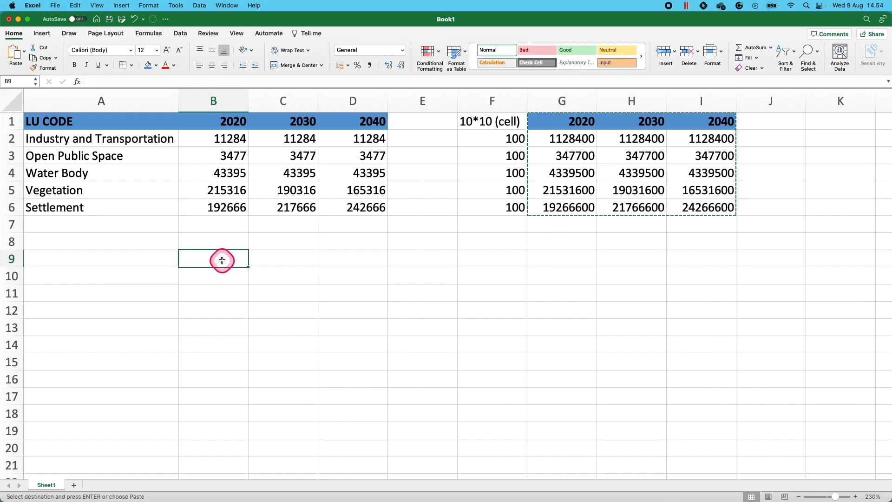
{"action": "key", "text": "super+v"}
{"action": "key", "text": "super+z"}
{"action": "right_click", "coordinate": [227, 260]}
{"action": "mouse_move", "coordinate": [299, 268]}
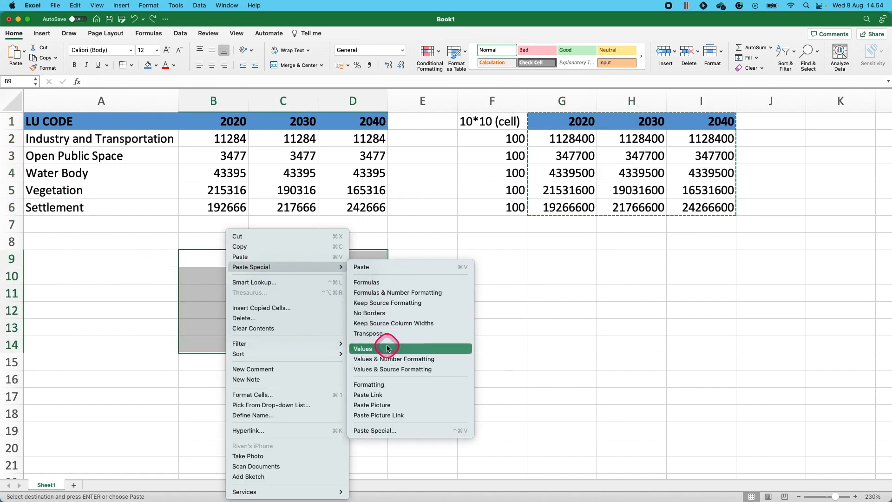
{"action": "left_click", "coordinate": [442, 343]}
Copy the land use names A1:A6 to A9 and the formatted year headings B1:D1 to B9 for the new area table
{"action": "left_click_drag", "start_coordinate": [99, 122], "coordinate": [126, 208]}
{"action": "key", "text": "super+c"}
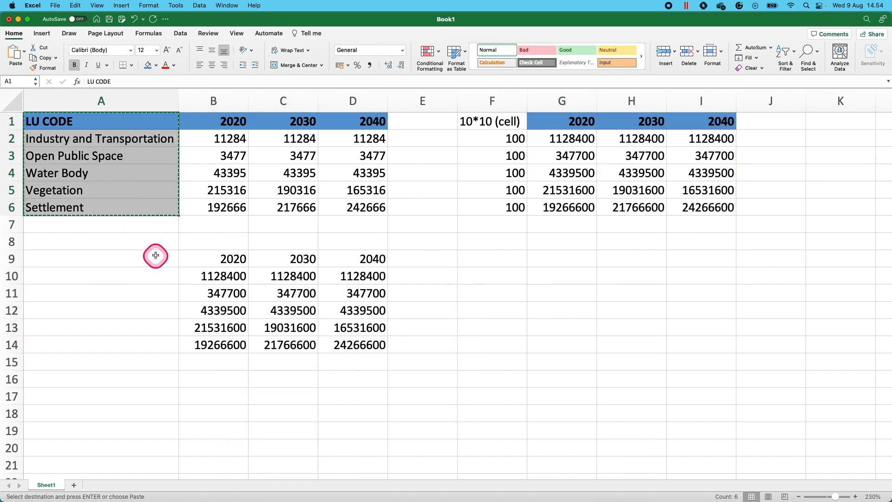
{"action": "left_click", "coordinate": [140, 259]}
{"action": "key", "text": "super+v"}
{"action": "left_click_drag", "start_coordinate": [218, 122], "coordinate": [372, 119]}
{"action": "key", "text": "super+c"}
{"action": "left_click", "coordinate": [212, 259]}
{"action": "key", "text": "super+v"}
Label the area table with "satuan meter" in A8
{"action": "left_click", "coordinate": [95, 243]}
{"action": "type", "text": "satuan meter"}
{"action": "left_click", "coordinate": [144, 258]}
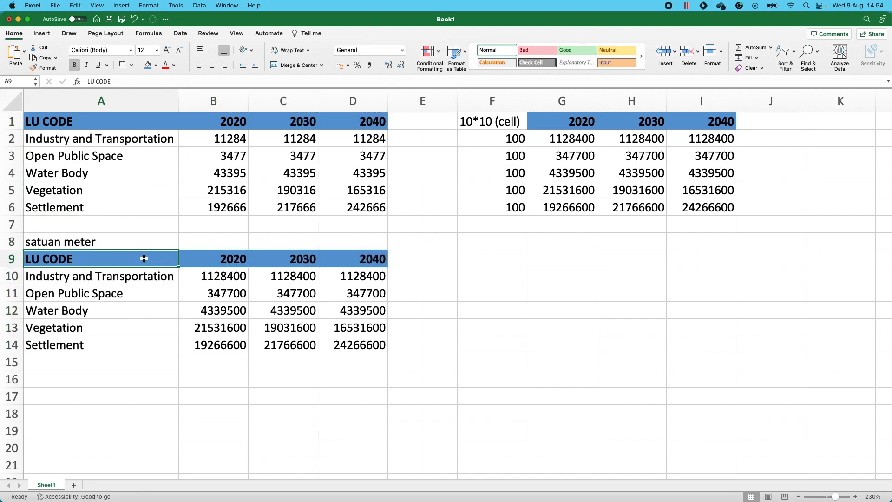
{"action": "left_click", "coordinate": [69, 239]}
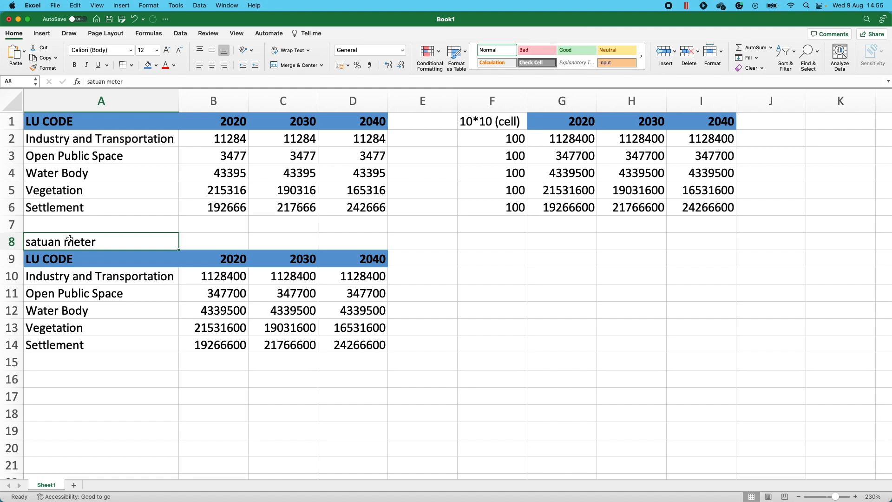
Insert a 2-D line chart with markers from A9:D14 and place it beside the area table, below the calculated areas
{"action": "left_click_drag", "start_coordinate": [101, 257], "coordinate": [332, 346]}
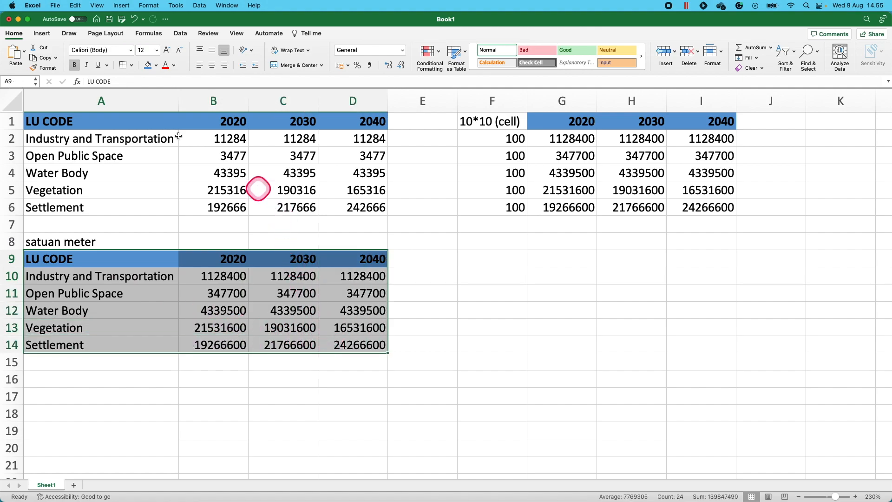
{"action": "left_click", "coordinate": [41, 33]}
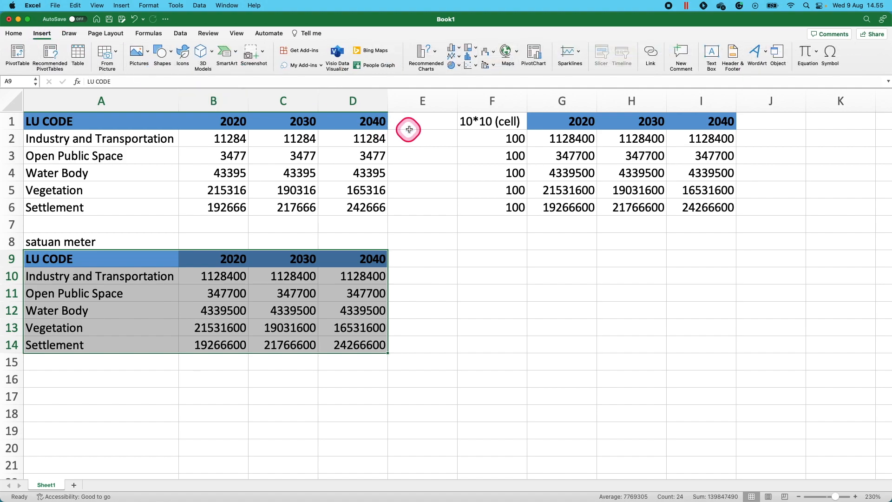
{"action": "left_click", "coordinate": [455, 55]}
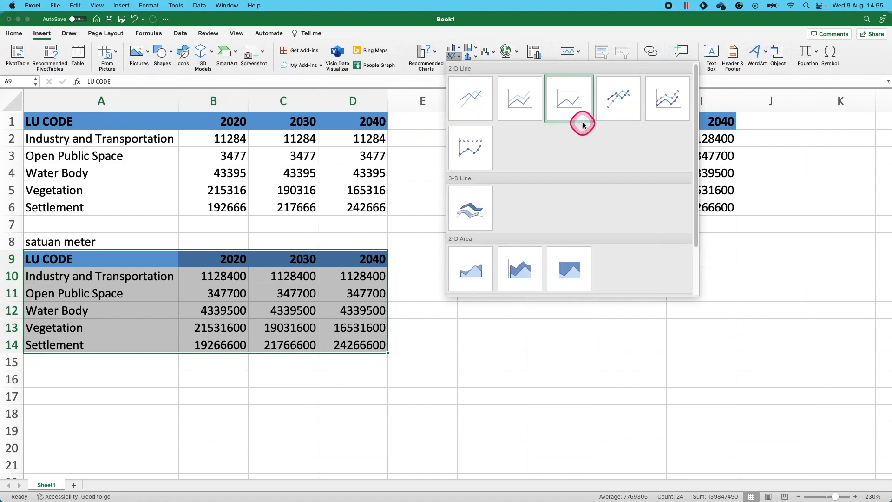
{"action": "left_click", "coordinate": [611, 117]}
{"action": "left_click_drag", "start_coordinate": [321, 190], "coordinate": [472, 249]}
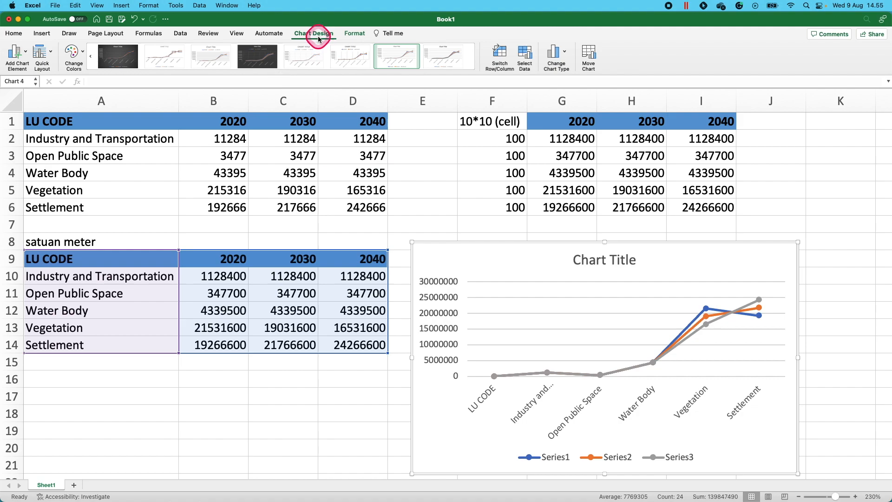
Open the chart's data source settings and remove all three existing series
{"action": "left_click", "coordinate": [523, 54]}
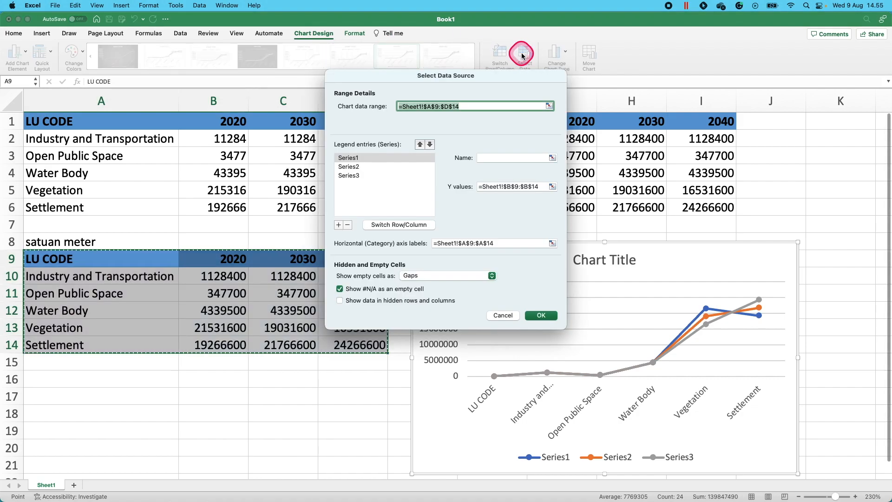
{"action": "left_click_drag", "start_coordinate": [429, 82], "coordinate": [542, 78]}
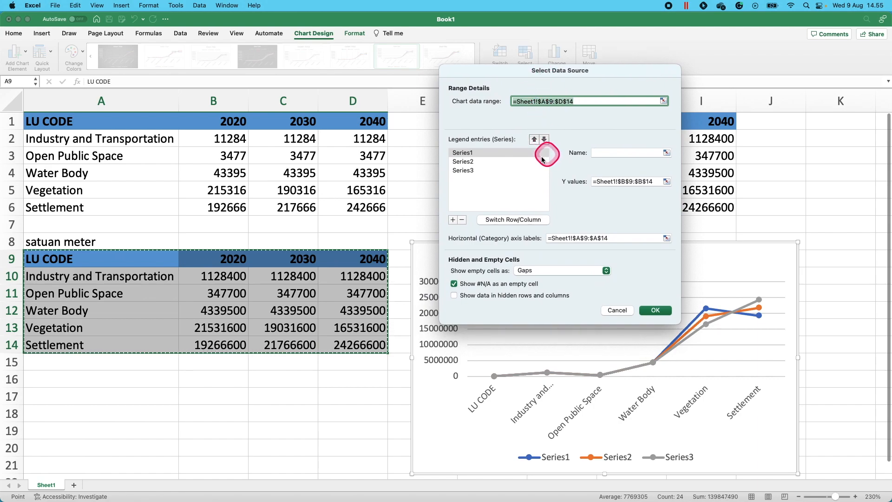
{"action": "left_click", "coordinate": [480, 150]}
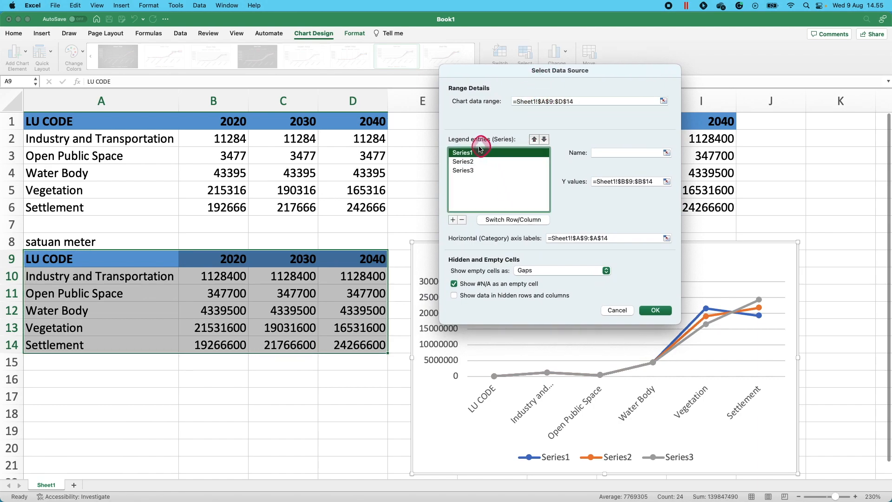
{"action": "left_click", "coordinate": [471, 171]}
{"action": "left_click", "coordinate": [464, 220]}
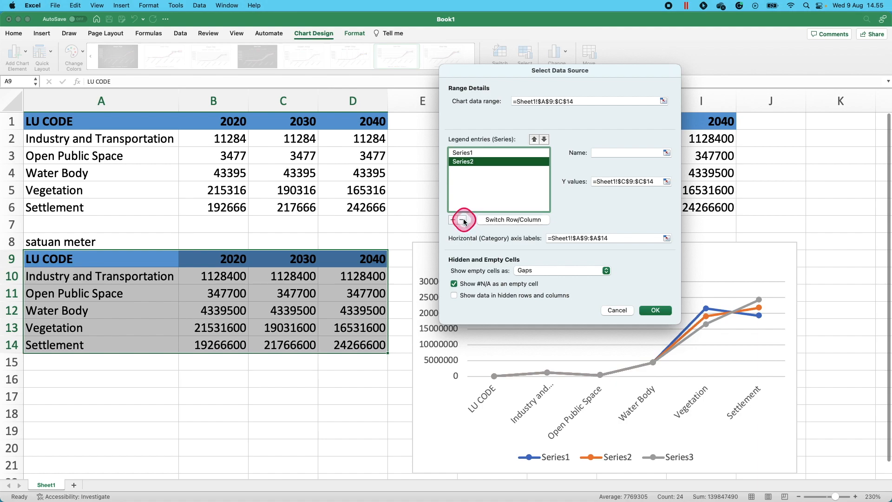
{"action": "left_click", "coordinate": [463, 220]}
{"action": "left_click", "coordinate": [463, 221]}
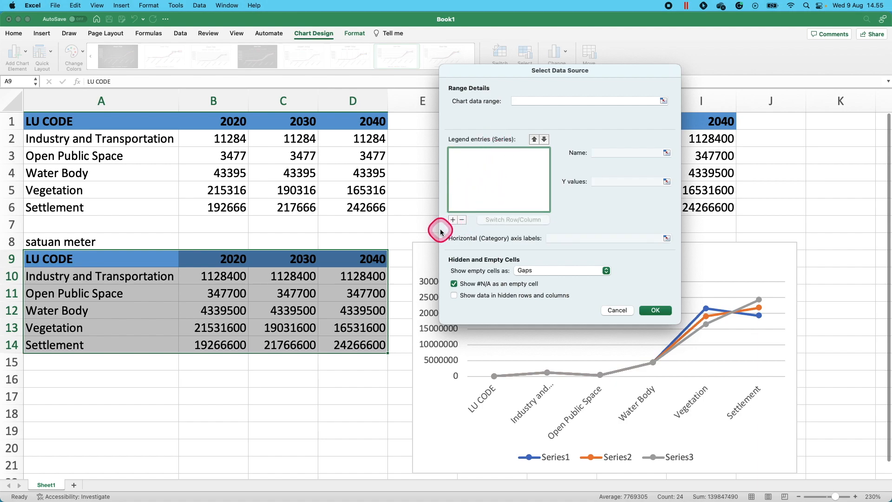
Add a chart series named from A10, Industry and Transportation, with Y values B10:D10
{"action": "left_click", "coordinate": [451, 222]}
{"action": "left_click", "coordinate": [595, 154]}
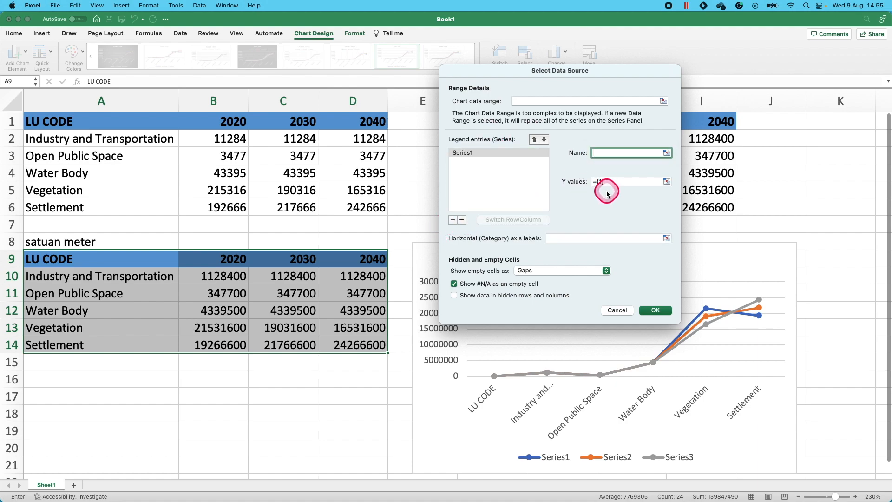
{"action": "left_click", "coordinate": [117, 278]}
{"action": "left_click", "coordinate": [578, 182]}
{"action": "left_click_drag", "start_coordinate": [353, 276], "coordinate": [235, 277]}
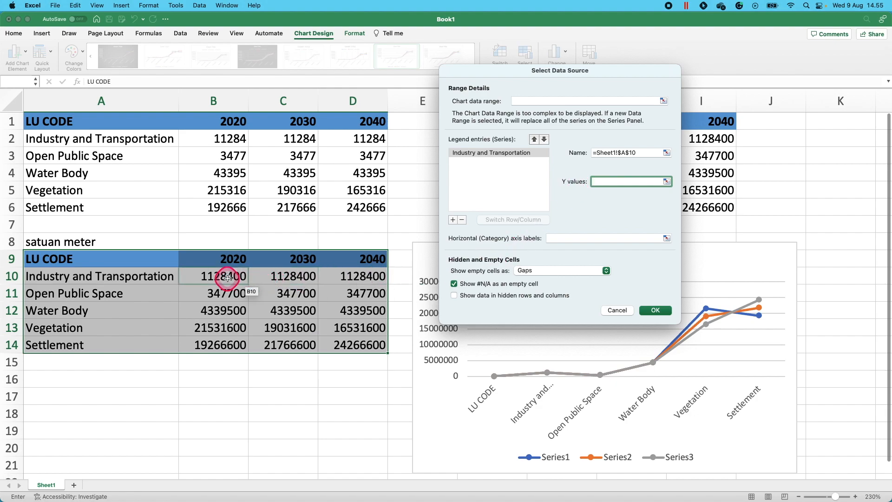
{"action": "left_click_drag", "start_coordinate": [349, 273], "coordinate": [349, 272]}
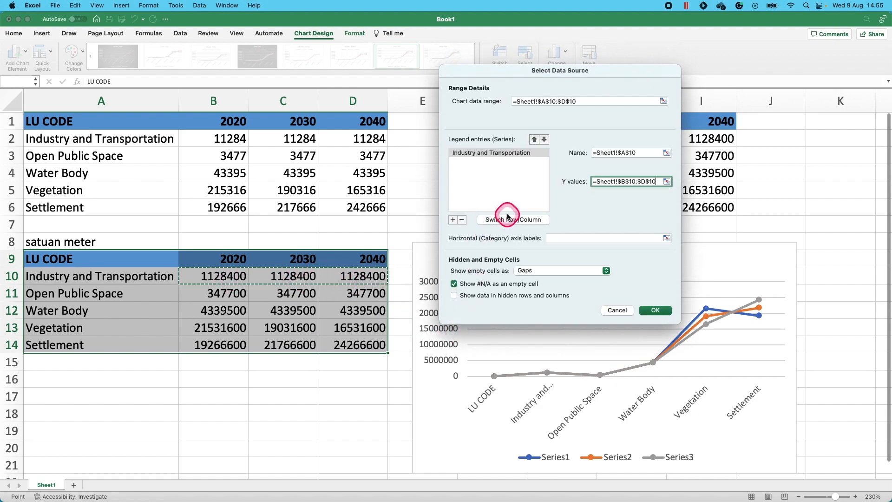
Add a chart series named from A11, Open Public Space, with Y values B11:D11
{"action": "left_click", "coordinate": [453, 220]}
{"action": "left_click", "coordinate": [587, 156]}
{"action": "left_click", "coordinate": [139, 293]}
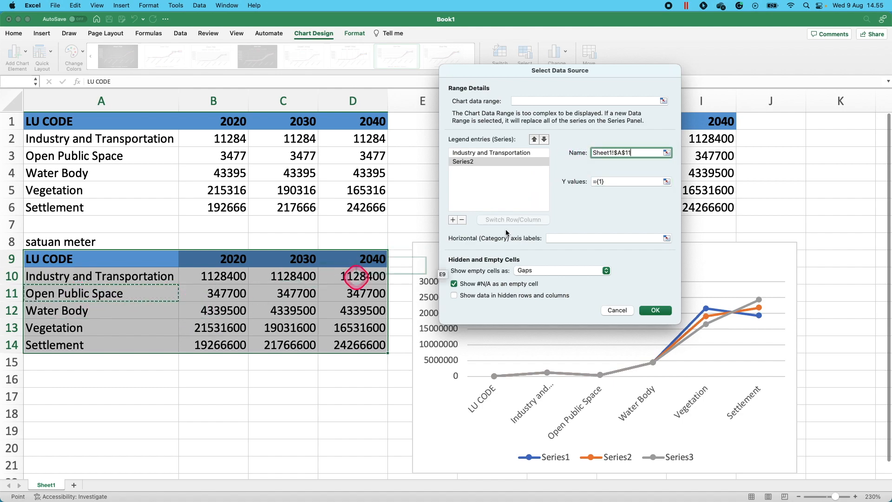
{"action": "left_click", "coordinate": [607, 181]}
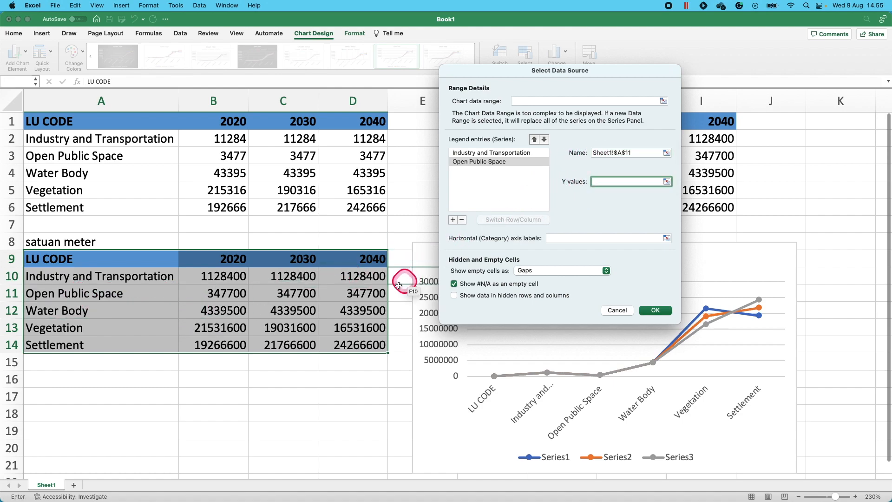
{"action": "left_click_drag", "start_coordinate": [219, 296], "coordinate": [383, 293]}
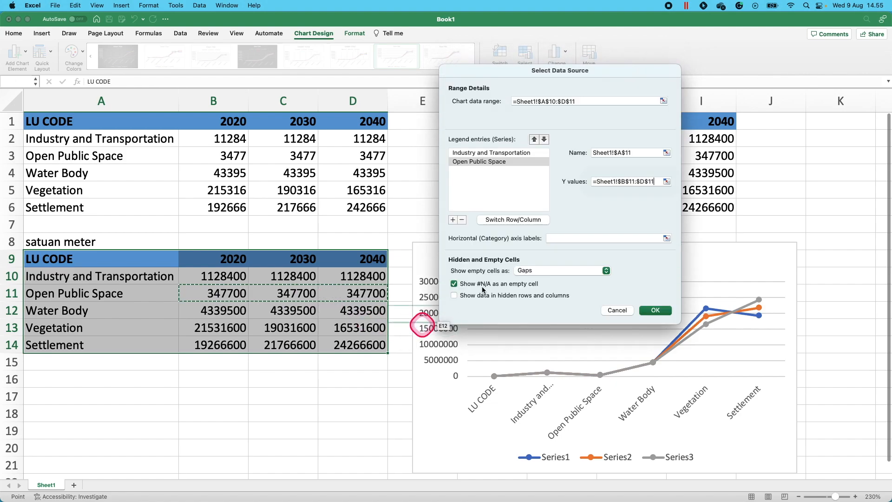
Add a chart series named from A12, Water Body, with Y values B12:D12
{"action": "left_click", "coordinate": [453, 220]}
{"action": "left_click", "coordinate": [59, 310]}
{"action": "left_click_drag", "start_coordinate": [367, 251], "coordinate": [369, 253]}
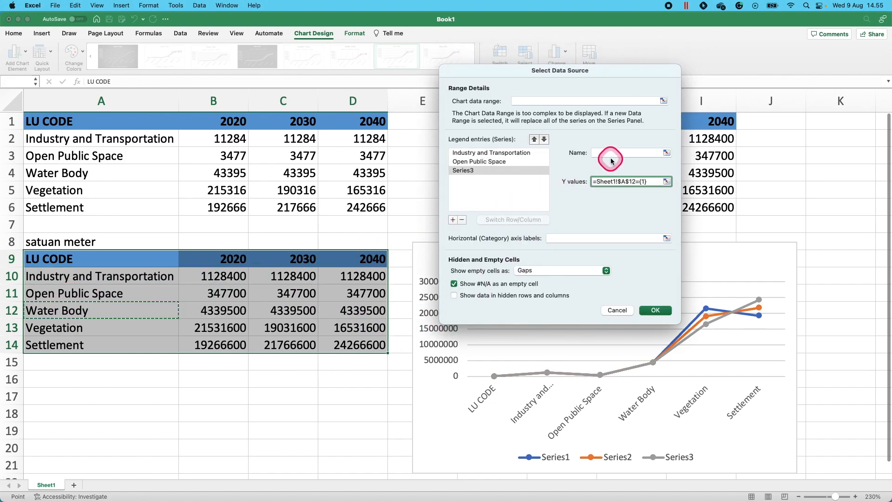
{"action": "left_click", "coordinate": [596, 155]}
{"action": "left_click", "coordinate": [550, 255]}
{"action": "left_click", "coordinate": [595, 155]}
{"action": "left_click", "coordinate": [198, 296]}
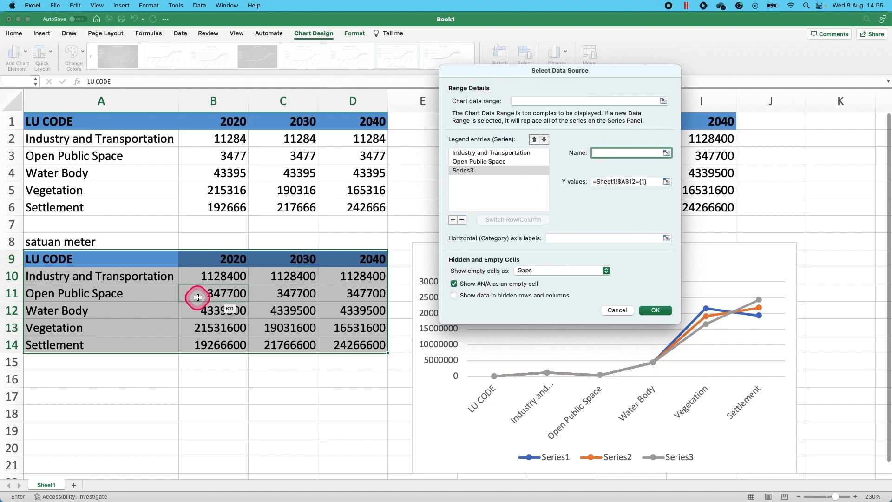
{"action": "left_click", "coordinate": [137, 311]}
{"action": "left_click", "coordinate": [590, 153]}
{"action": "left_click", "coordinate": [113, 310]}
{"action": "left_click", "coordinate": [652, 182]}
{"action": "left_click", "coordinate": [575, 182]}
{"action": "left_click_drag", "start_coordinate": [223, 311], "coordinate": [359, 311]}
Add a chart series named from A13, Vegetation, with Y values B13:D13
{"action": "left_click", "coordinate": [466, 223]}
{"action": "left_click", "coordinate": [453, 219]}
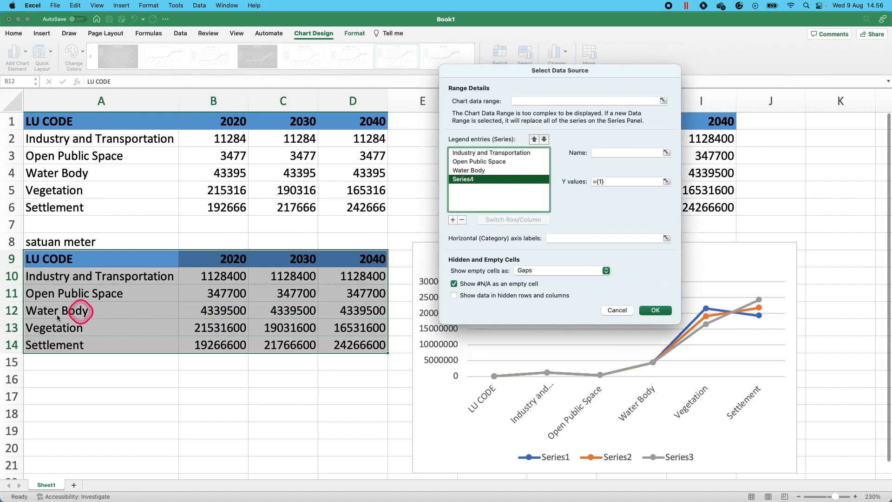
{"action": "left_click", "coordinate": [628, 153]}
{"action": "left_click", "coordinate": [98, 331]}
{"action": "left_click", "coordinate": [572, 180]}
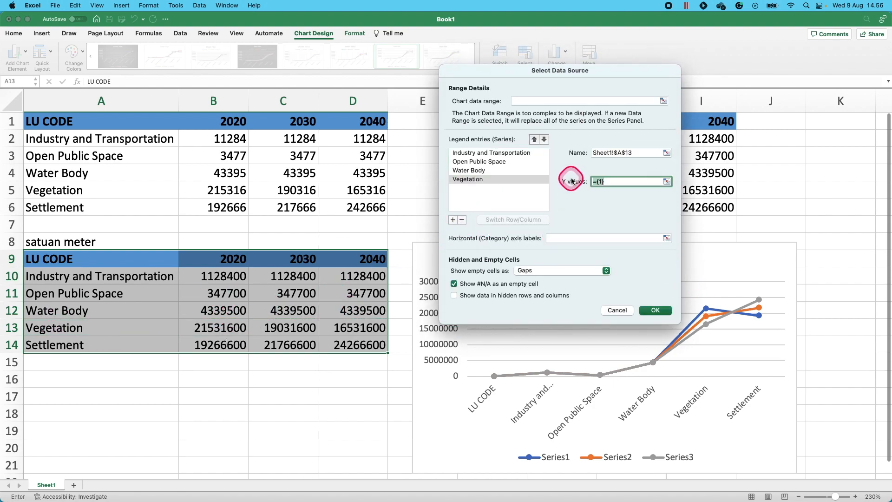
{"action": "left_click_drag", "start_coordinate": [225, 328], "coordinate": [359, 327]}
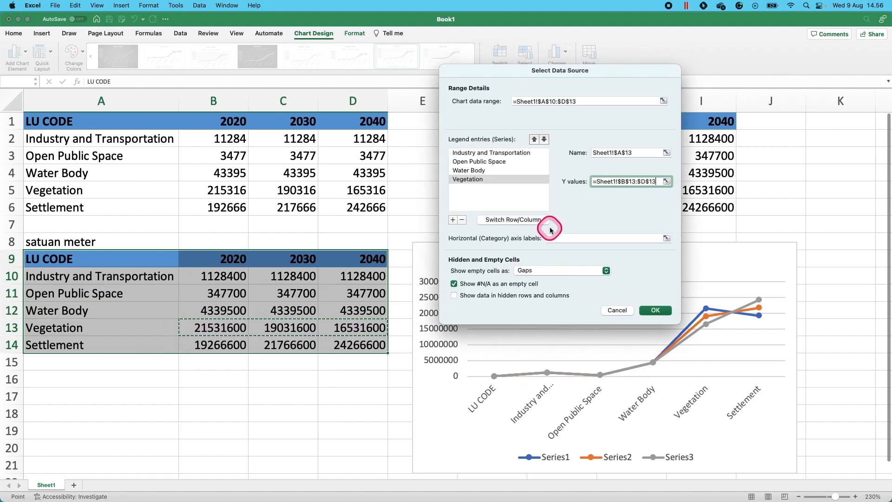
Add a chart series named from A14, Settlement, with Y values B14:D14
{"action": "left_click", "coordinate": [453, 220]}
{"action": "left_click", "coordinate": [604, 153]}
{"action": "left_click", "coordinate": [119, 345]}
{"action": "left_click", "coordinate": [599, 181]}
{"action": "left_click_drag", "start_coordinate": [219, 345], "coordinate": [344, 349]}
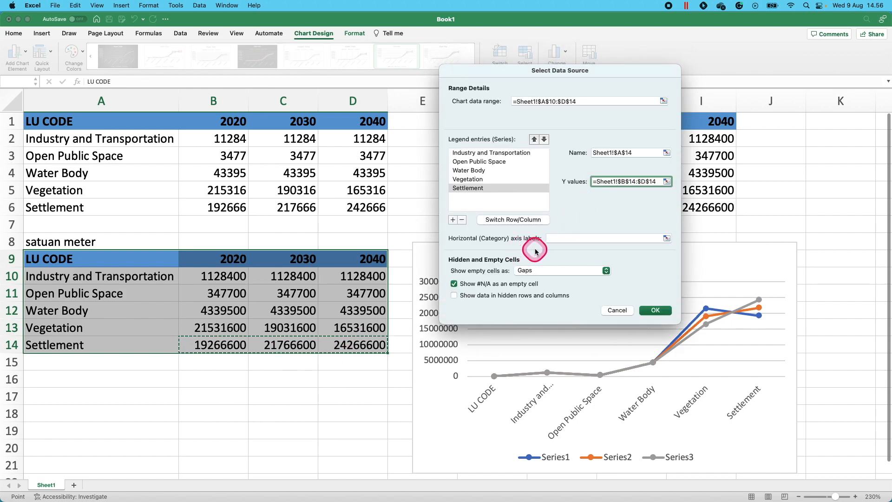
Use the years in B9:D9 as the horizontal axis labels and apply the data source changes
{"action": "left_click", "coordinate": [563, 240]}
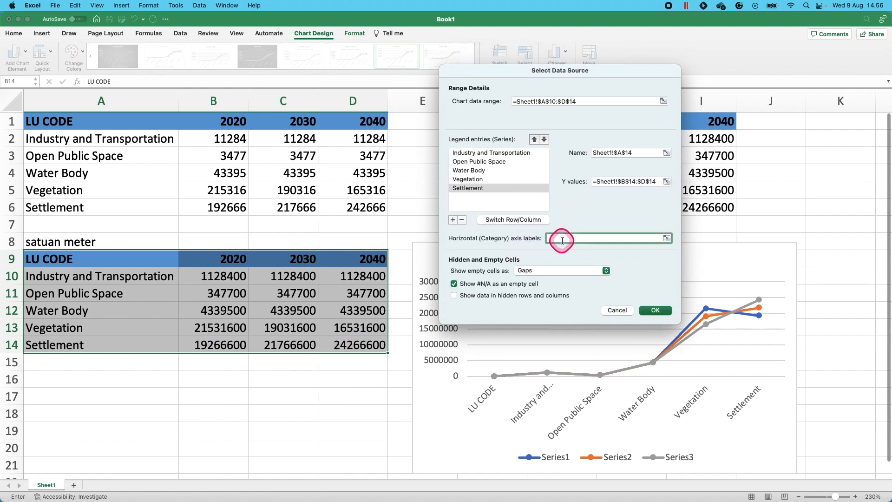
{"action": "left_click_drag", "start_coordinate": [199, 258], "coordinate": [351, 255]}
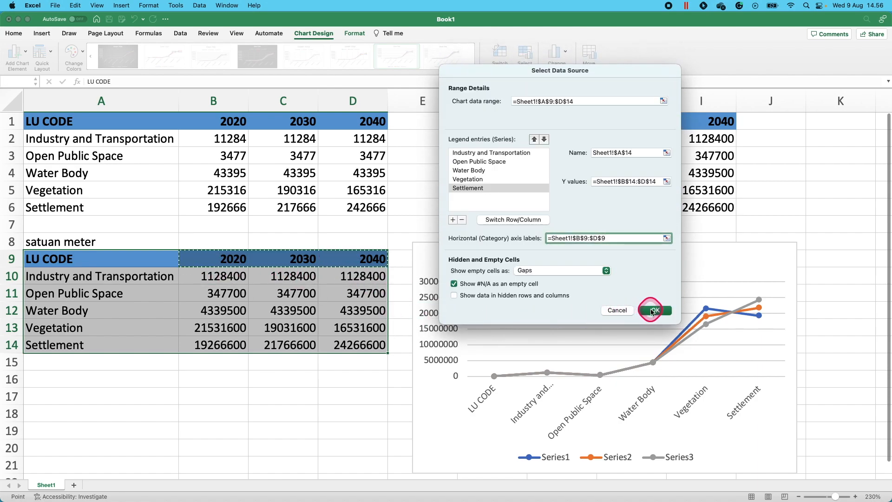
{"action": "left_click", "coordinate": [653, 310]}
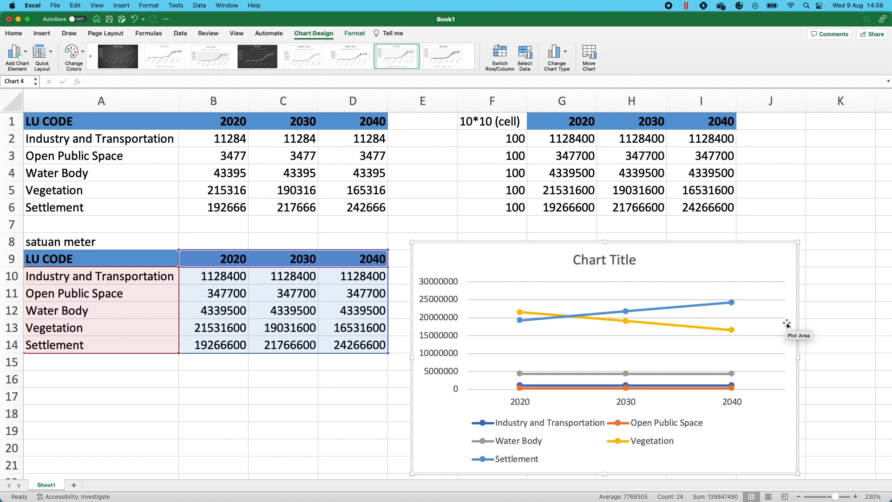
Replace the placeholder chart title with a heading containing "Perubahan lahan 2020-2040 (m)"
{"action": "left_click", "coordinate": [604, 260]}
{"action": "type", "text": "Perubahan lahan 2020-2040 (m)"}
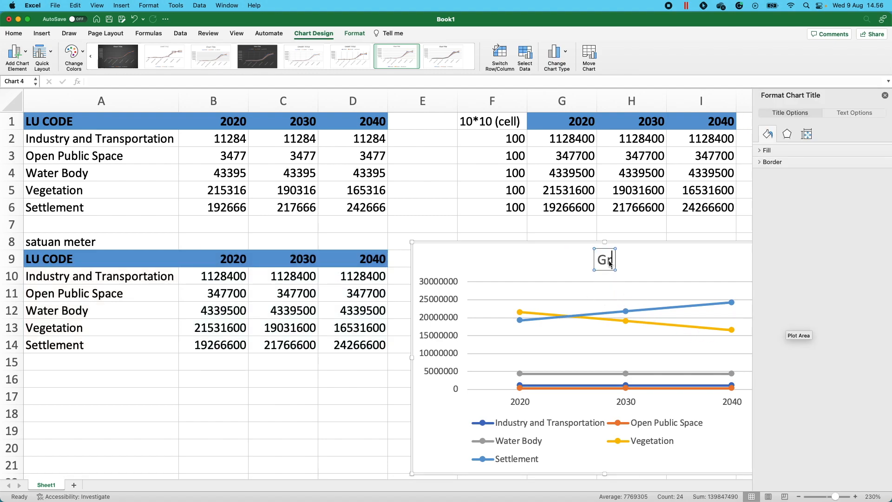
{"action": "left_click", "coordinate": [830, 274]}
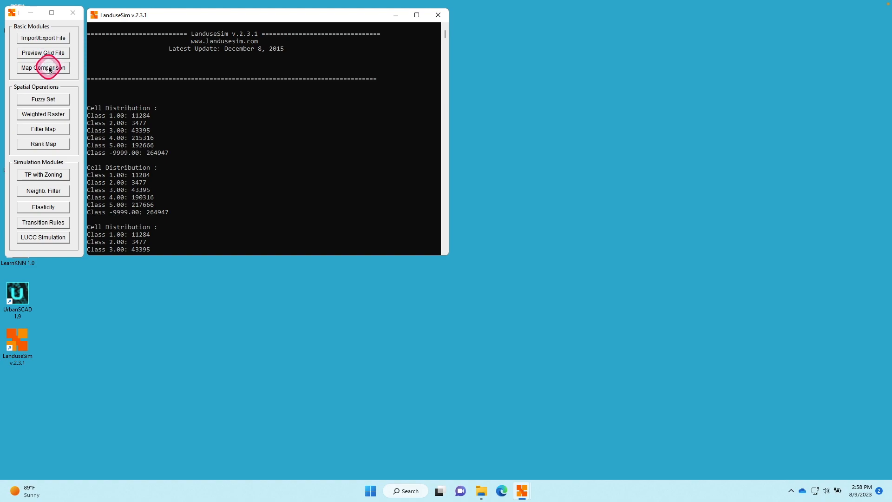
Switch to LanduseSim and set up a map comparison from 2020 to 2040 with RS_LU2020 from the input folder as the 1st map
{"action": "left_click", "coordinate": [49, 70]}
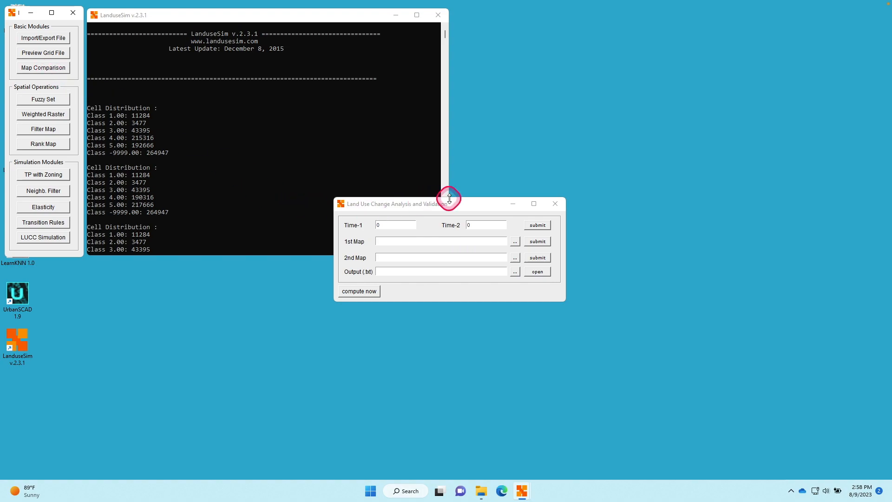
{"action": "left_click_drag", "start_coordinate": [445, 204], "coordinate": [575, 139]}
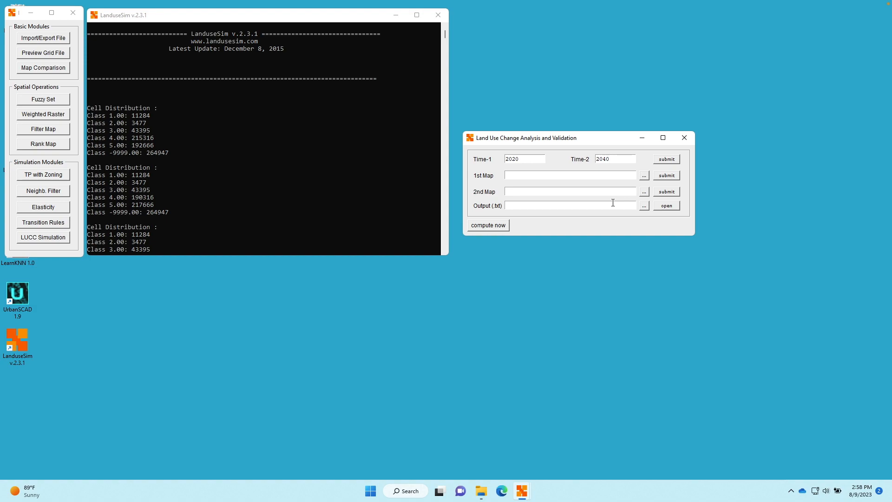
{"action": "left_click", "coordinate": [644, 176]}
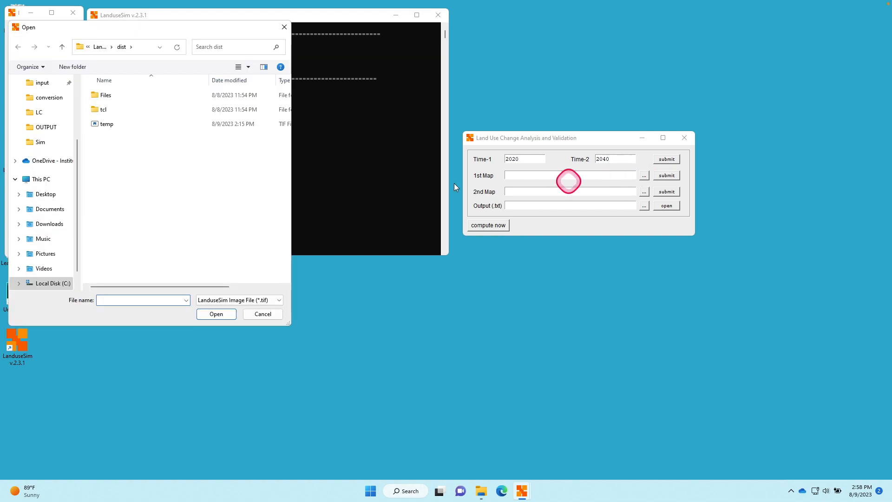
{"action": "scroll", "coordinate": [47, 163], "scroll_direction": "up", "scroll_amount": 2}
{"action": "left_click", "coordinate": [40, 175]}
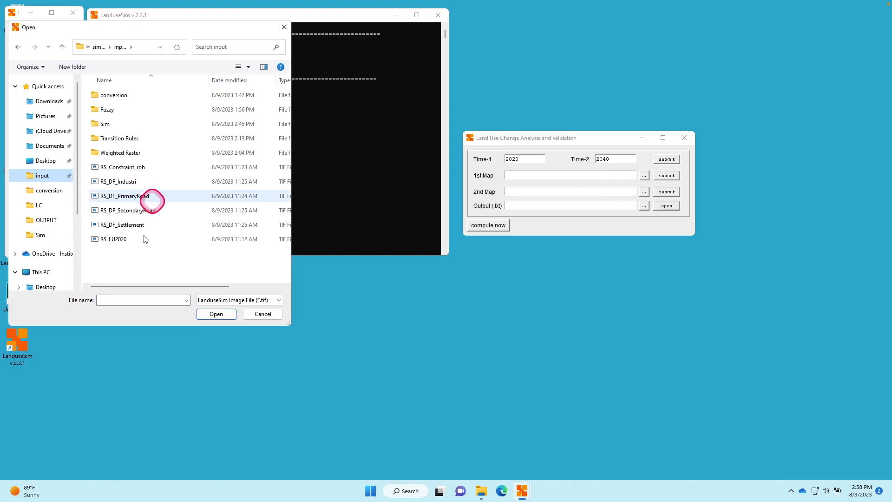
{"action": "left_click", "coordinate": [136, 244]}
{"action": "left_click", "coordinate": [216, 315]}
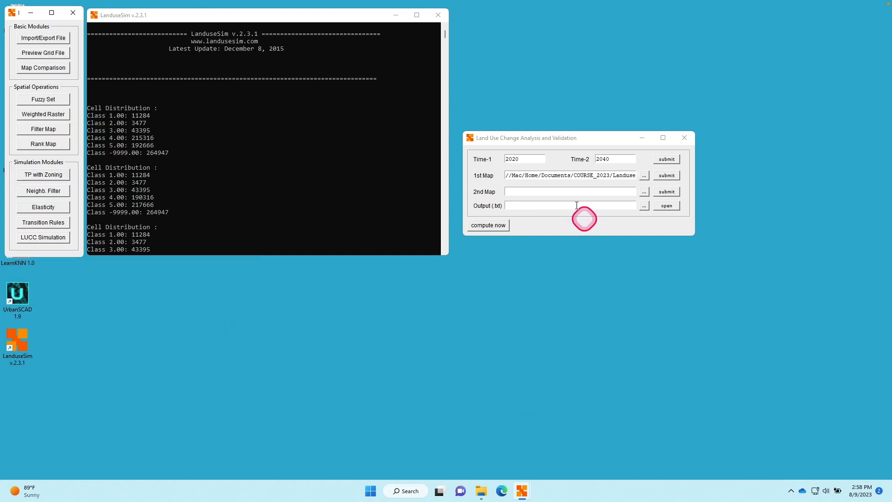
Load LQ_SIM_2040.tif from the input folder's Sim subfolder as the 2nd map and check both map file paths
{"action": "left_click", "coordinate": [644, 191]}
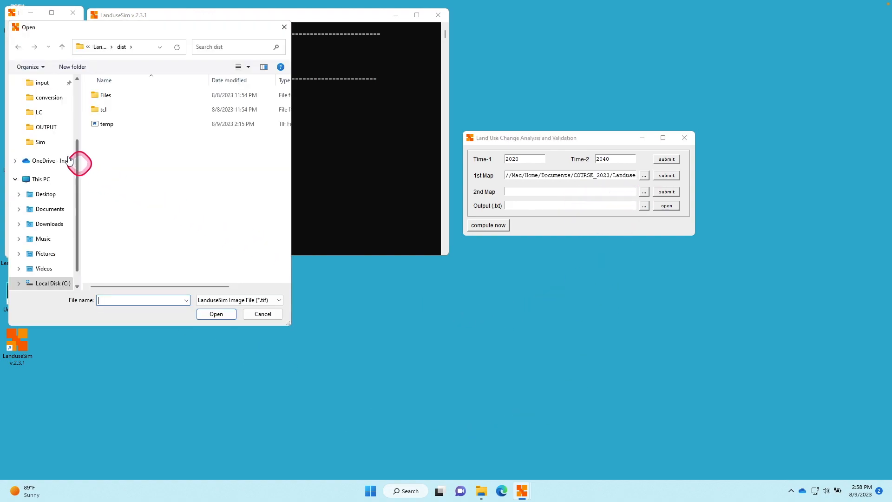
{"action": "scroll", "coordinate": [41, 116], "scroll_direction": "up", "scroll_amount": 1}
{"action": "left_click", "coordinate": [42, 97]}
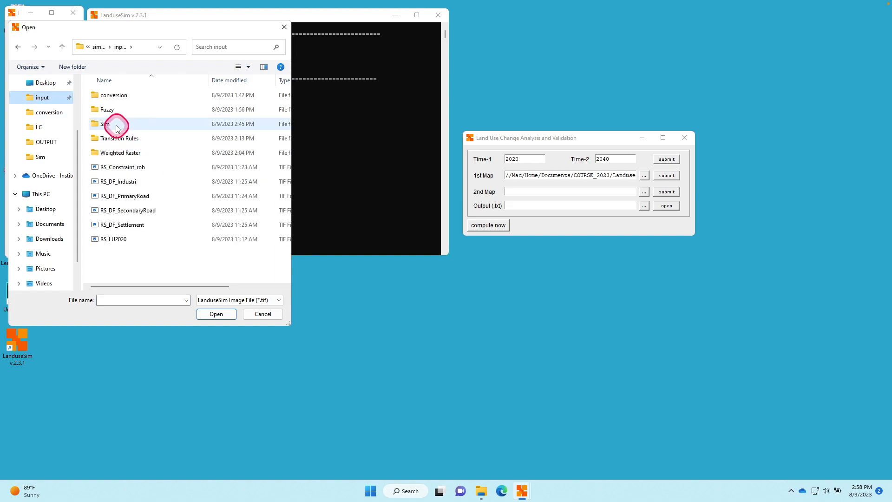
{"action": "left_click", "coordinate": [116, 126]}
{"action": "double_click", "coordinate": [116, 124]}
{"action": "left_click", "coordinate": [135, 110]}
{"action": "left_click", "coordinate": [214, 317]}
{"action": "left_click_drag", "start_coordinate": [619, 175], "coordinate": [677, 177]}
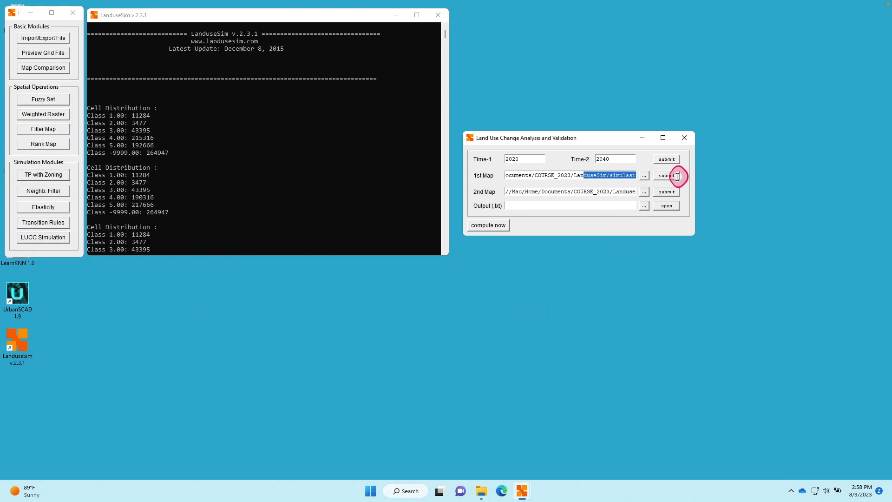
{"action": "left_click_drag", "start_coordinate": [609, 192], "coordinate": [688, 193]}
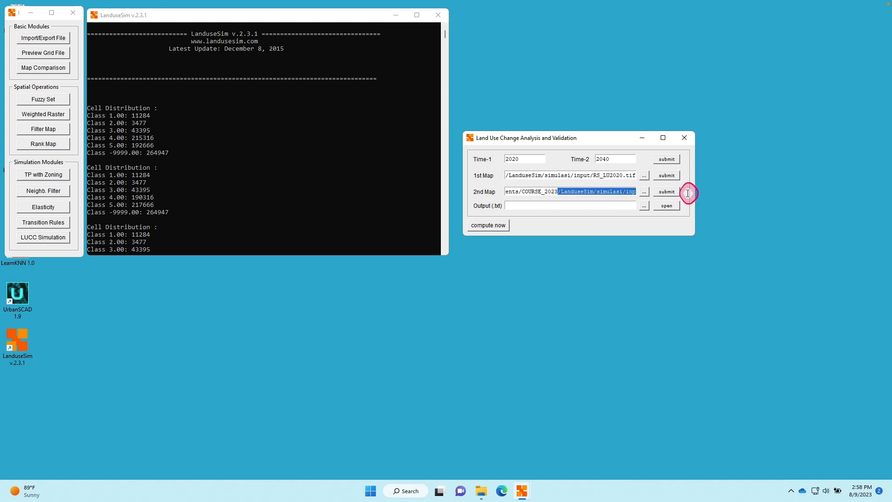
Specify the output text file for the map comparison and compute it
{"action": "left_click", "coordinate": [644, 206]}
{"action": "scroll", "coordinate": [62, 151], "scroll_direction": "up", "scroll_amount": 1}
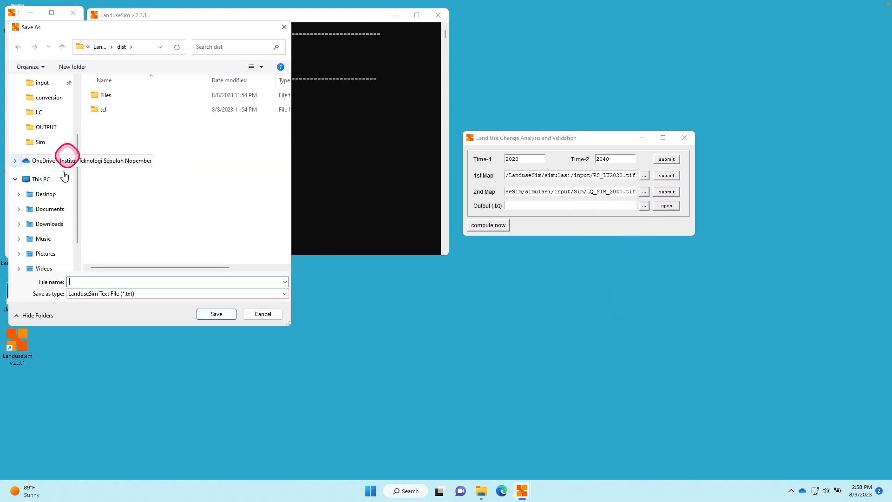
{"action": "scroll", "coordinate": [55, 135], "scroll_direction": "up", "scroll_amount": 3}
{"action": "left_click", "coordinate": [47, 127]}
{"action": "left_click", "coordinate": [112, 284]}
{"action": "key", "text": "Return"}
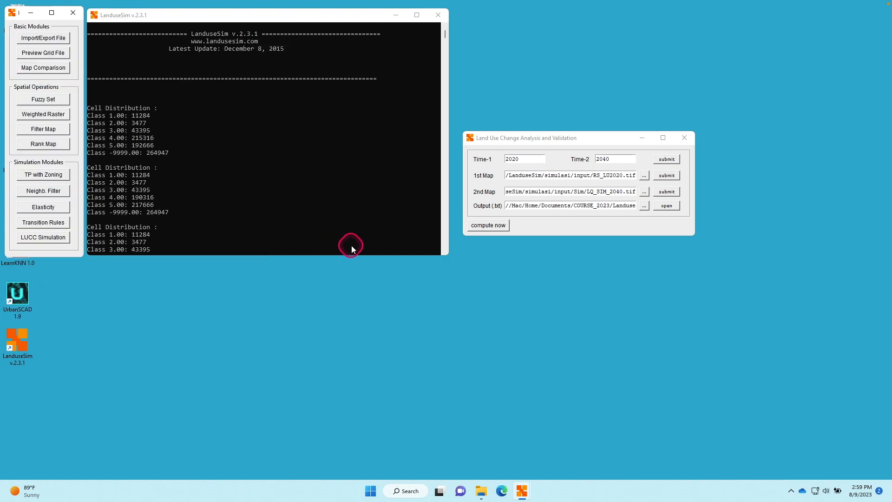
{"action": "left_click", "coordinate": [497, 229]}
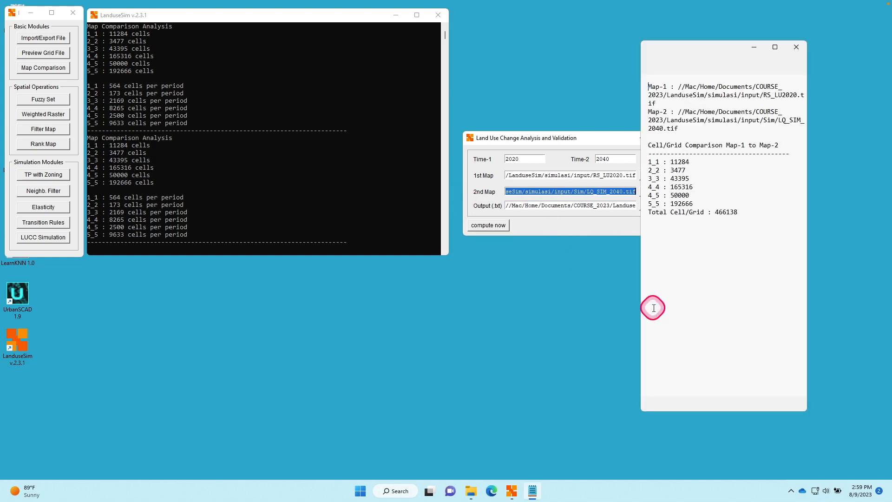
Copy comparison rows 1_1 to 5_5 from the output text into Excel's Sheet2 from A1, splitting class codes and cell counts into separate columns
{"action": "left_click_drag", "start_coordinate": [698, 207], "coordinate": [644, 161]}
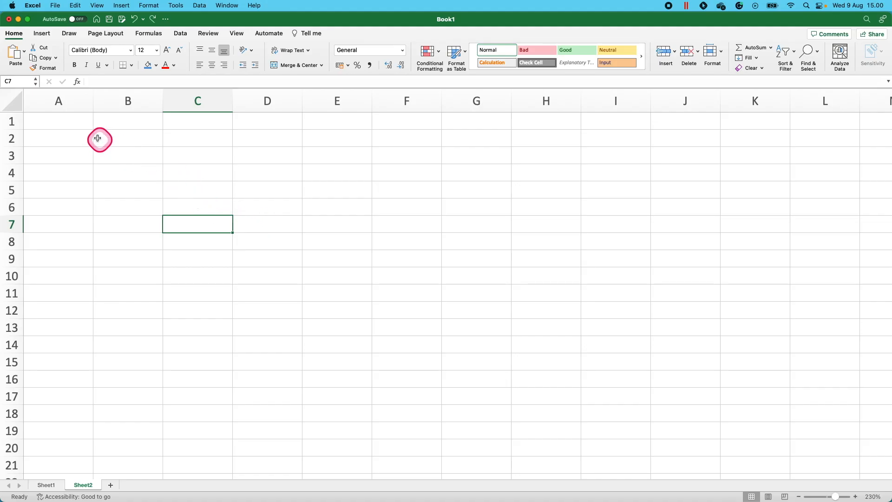
{"action": "left_click", "coordinate": [77, 124]}
{"action": "type", "text": "1\t1\t:\t11284 2\t2\t:\t3477 3\t3\t:\t43395 4\t4\t:\t165316 4\t5\t:\t50000 5\t5\t:\t192666"}
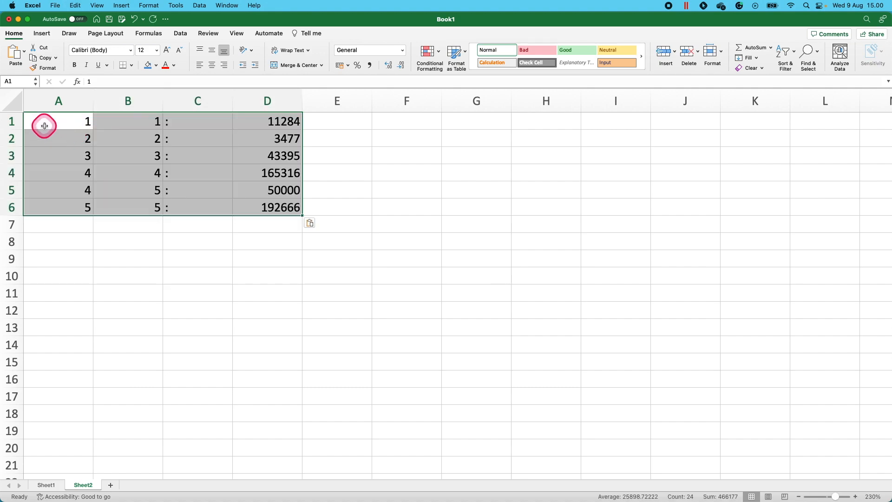
Insert a blank row above the comparison data in Sheet2
{"action": "left_click", "coordinate": [43, 125]}
{"action": "left_click", "coordinate": [14, 121]}
{"action": "right_click", "coordinate": [14, 121]}
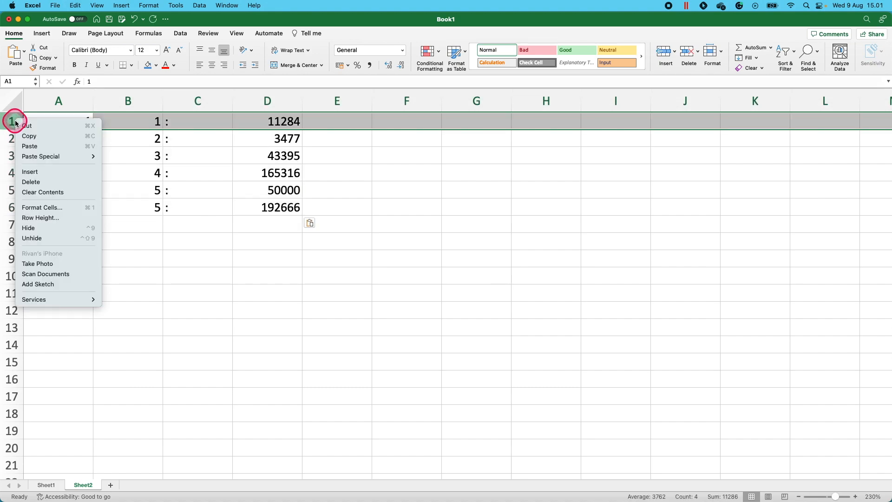
{"action": "left_click", "coordinate": [40, 176]}
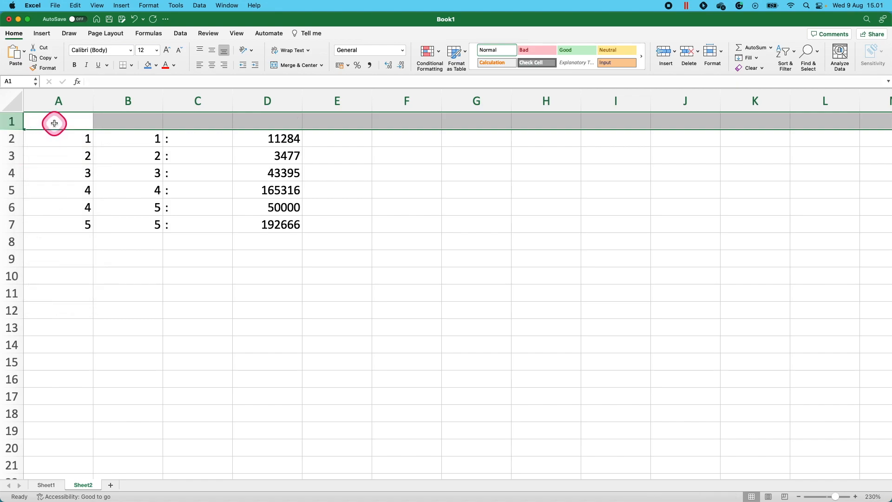
Enter the headers LU 2020 in A1 and LU 2040 in B1
{"action": "left_click", "coordinate": [54, 122]}
{"action": "type", "text": "LU "}
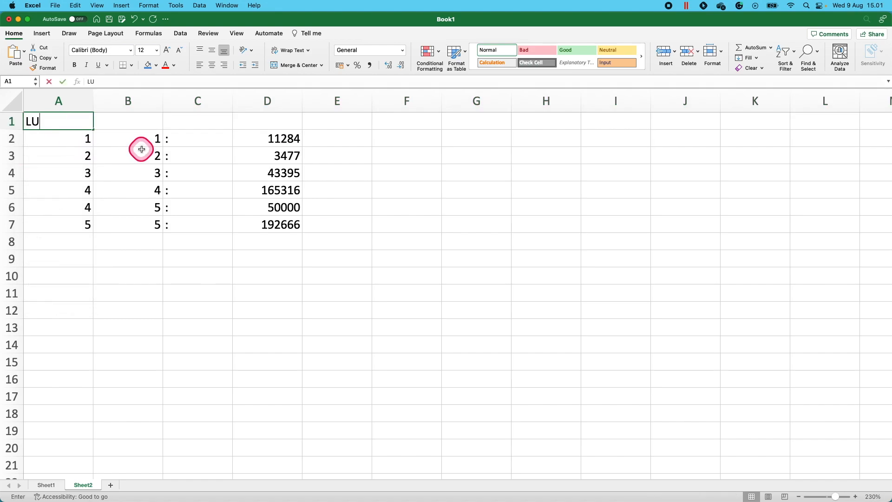
{"action": "type", "text": "2020"}
{"action": "key", "text": "Tab"}
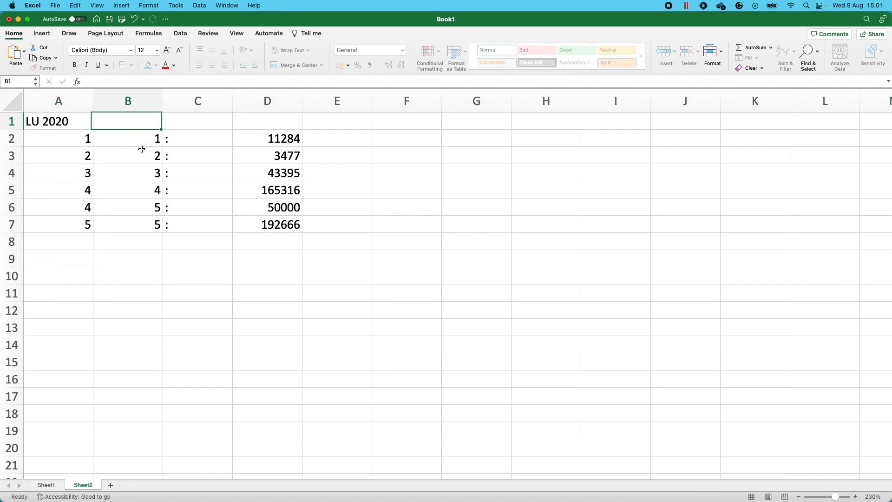
{"action": "type", "text": "LU 20"}
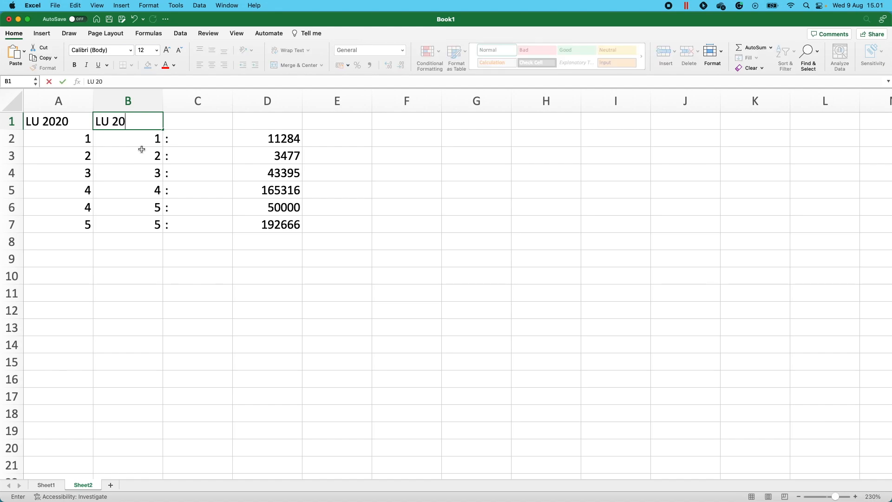
{"action": "type", "text": "40"}
{"action": "key", "text": "Tab"}
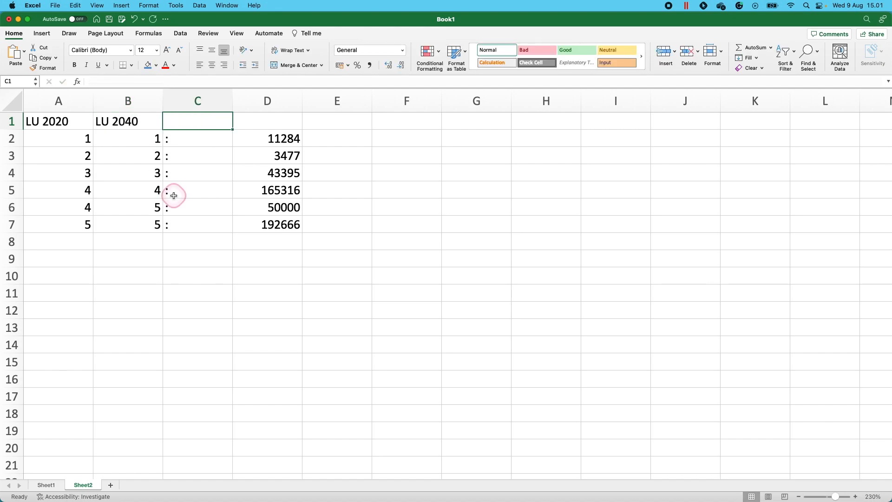
Delete the column of colons and enter the header CHANGE in C1 above the cell counts
{"action": "right_click", "coordinate": [180, 100]}
{"action": "left_click", "coordinate": [205, 165]}
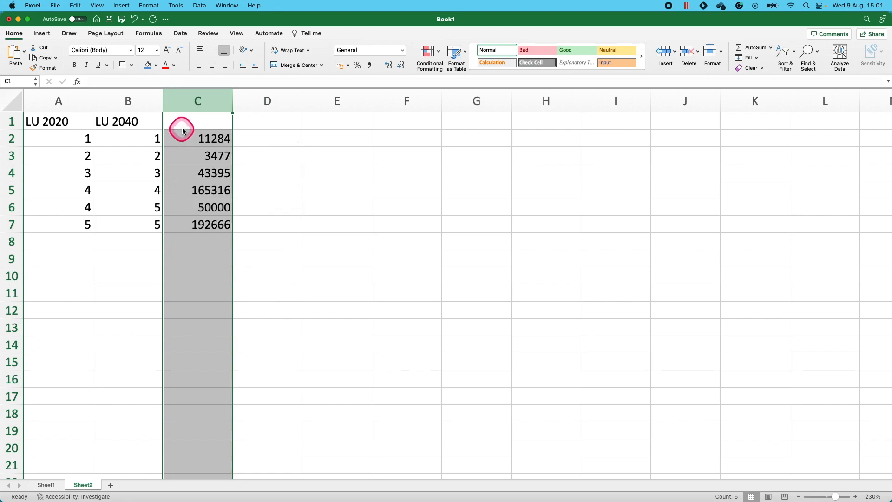
{"action": "left_click", "coordinate": [200, 127]}
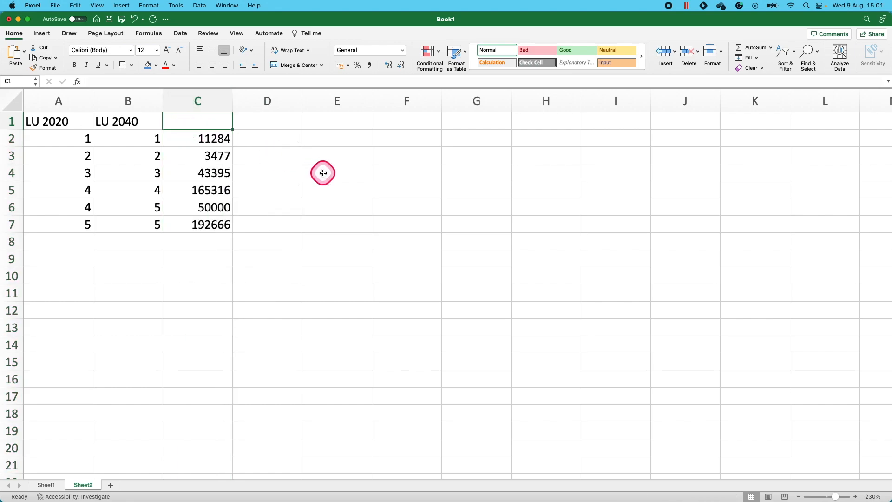
{"action": "type", "text": "CHANGE"}
{"action": "key", "text": "Return"}
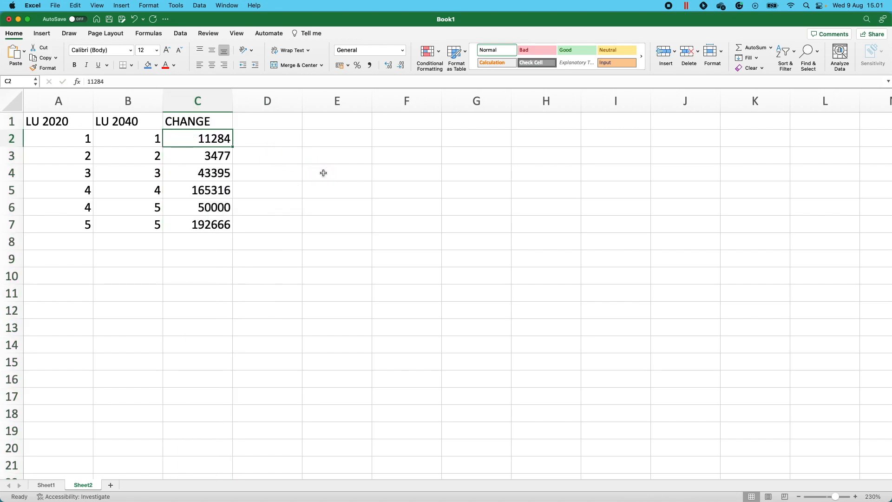
{"action": "key", "text": "Right"}
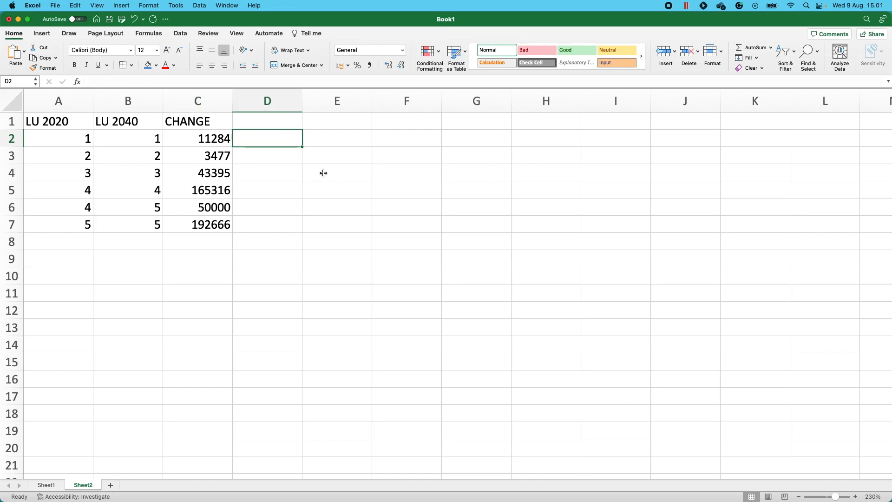
Enter the header 10*10 (CELL)_ in D1, beside the CHANGE column
{"action": "key", "text": "Right"}
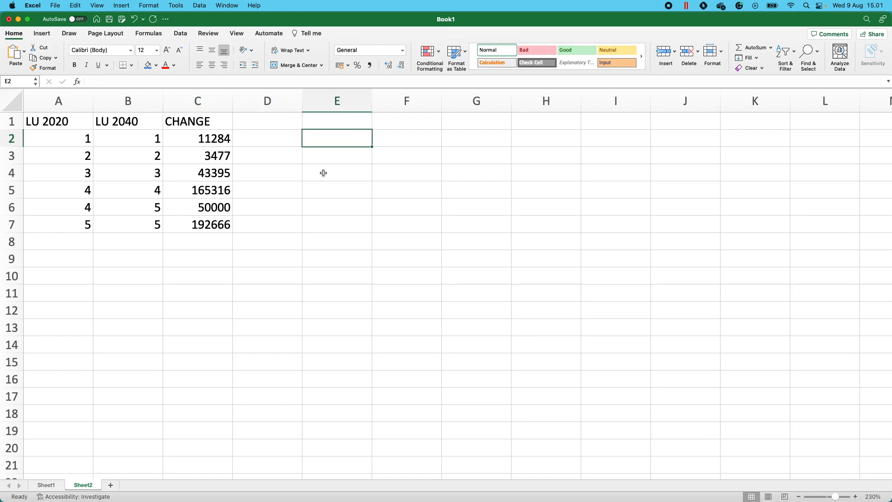
{"action": "key", "text": "Left"}
{"action": "key", "text": "Up"}
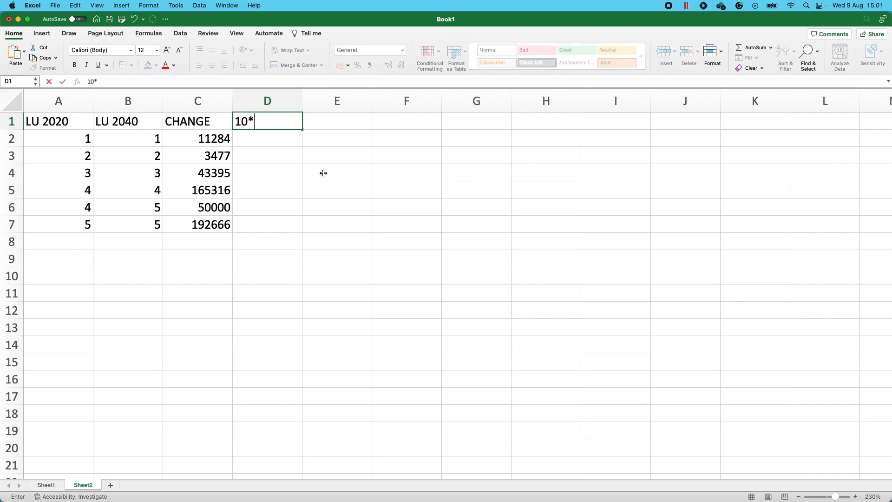
{"action": "type", "text": "10 (CELL)_"}
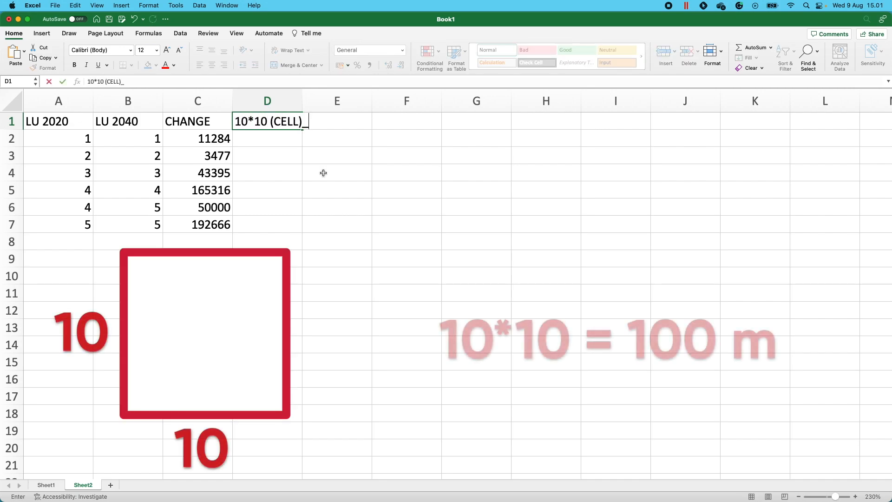
{"action": "key", "text": "Return"}
Enter a cell area of 100 in D2 and fill it down to D7
{"action": "type", "text": "1"}
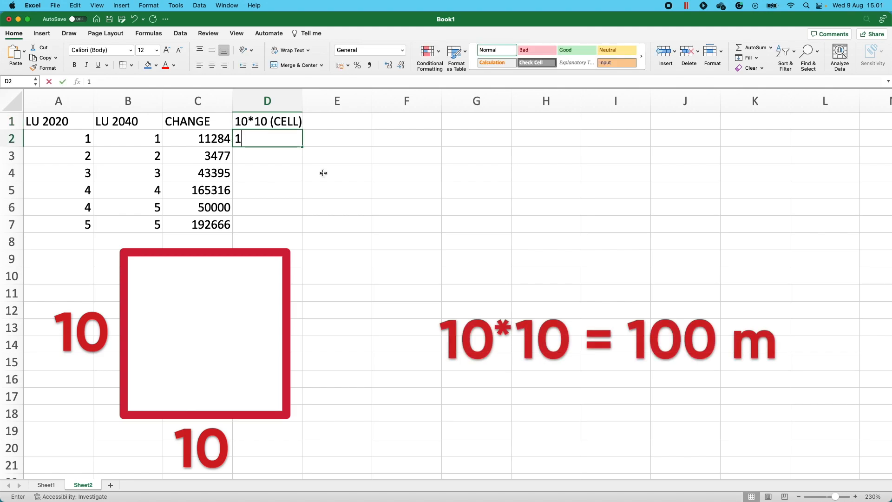
{"action": "type", "text": "00"}
{"action": "left_click", "coordinate": [324, 174]}
{"action": "left_click", "coordinate": [295, 139]}
{"action": "left_click_drag", "start_coordinate": [298, 149], "coordinate": [298, 214]}
{"action": "left_click", "coordinate": [295, 138]}
{"action": "left_click_drag", "start_coordinate": [302, 145], "coordinate": [300, 225]}
{"action": "left_click", "coordinate": [357, 131]}
Calculate each change area in column F by multiplying CHANGE by the cell area, from F2 down to F7
{"action": "left_click", "coordinate": [387, 136]}
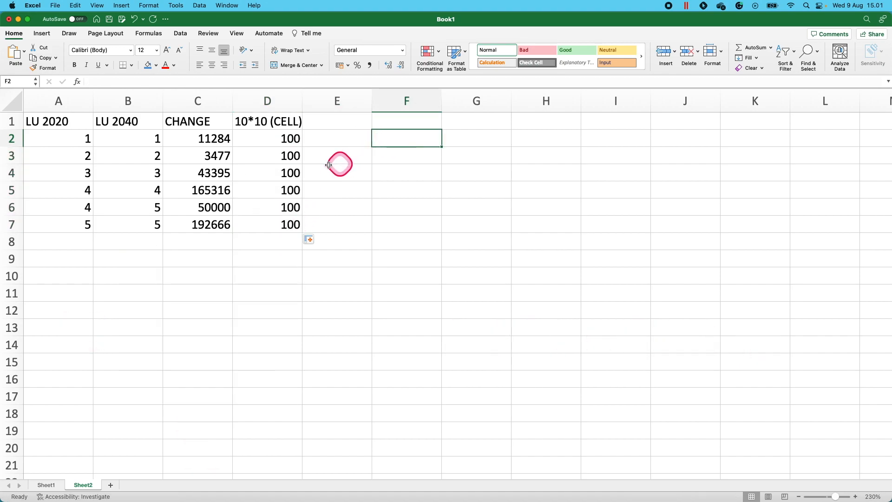
{"action": "type", "text": "="}
{"action": "left_click", "coordinate": [198, 138]}
{"action": "type", "text": "*"}
{"action": "left_click", "coordinate": [282, 137]}
{"action": "key", "text": "Return"}
{"action": "left_click", "coordinate": [416, 138]}
{"action": "left_click_drag", "start_coordinate": [442, 146], "coordinate": [440, 225]}
{"action": "left_click", "coordinate": [474, 226]}
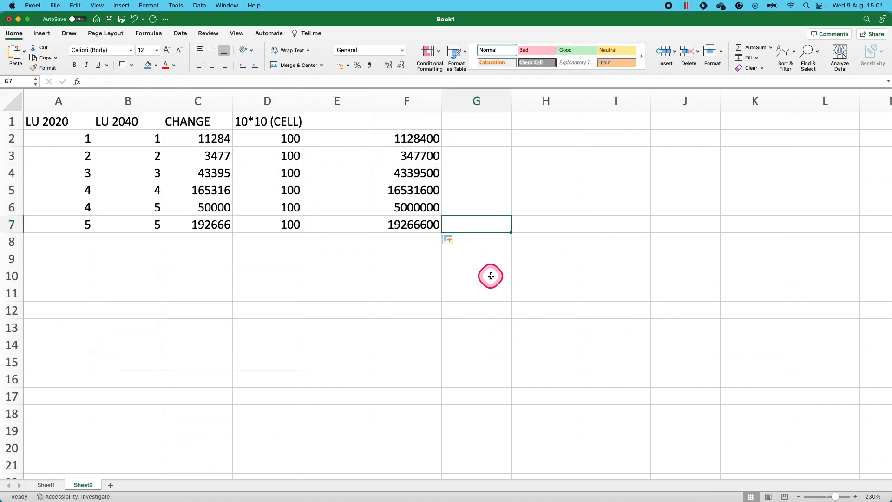
Enter the headers CHANGE (m) in F1 and CHANGE (Ha) in G1
{"action": "left_click", "coordinate": [396, 115]}
{"action": "type", "text": "MENE"}
{"action": "key", "text": "BackSpace"}
{"action": "key", "text": "BackSpace"}
{"action": "type", "text": "TE"}
{"action": "left_click", "coordinate": [478, 125]}
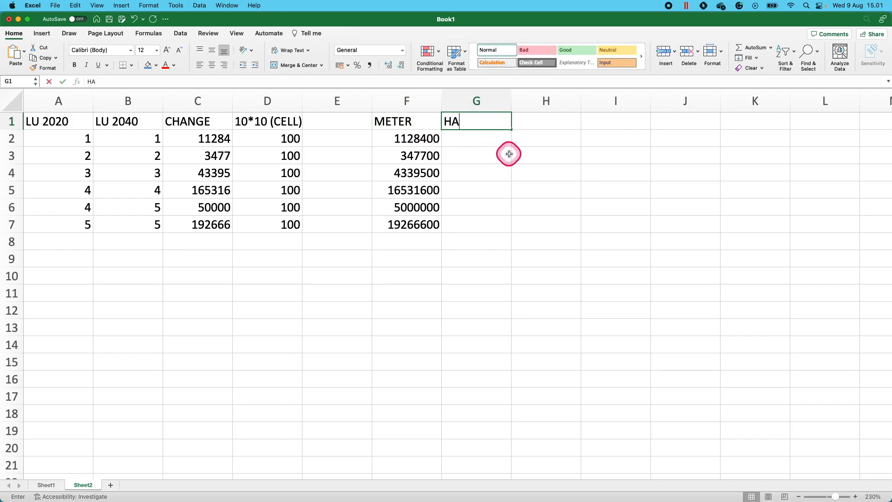
{"action": "type", "text": "HANGE (Ha)"}
{"action": "left_click", "coordinate": [408, 123]}
{"action": "type", "text": "CHANGE (m)"}
{"action": "key", "text": "Return"}
Convert the column F areas to hectares by dividing them by 10000 in G2 through G7
{"action": "left_click", "coordinate": [490, 144]}
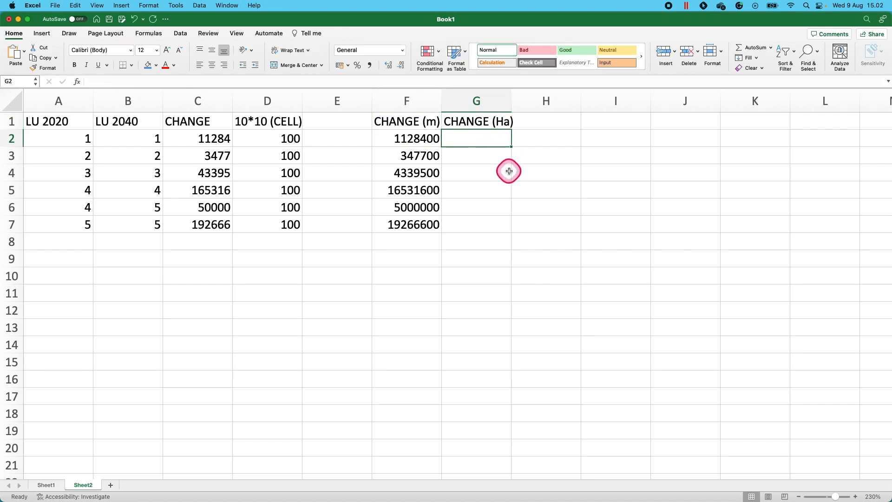
{"action": "type", "text": "="}
{"action": "left_click", "coordinate": [426, 141]}
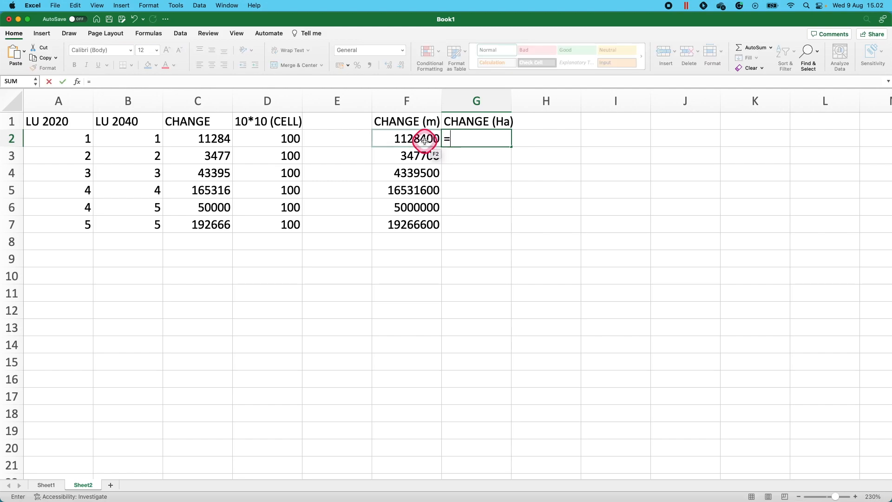
{"action": "type", "text": "/10000"}
{"action": "key", "text": "Return"}
{"action": "left_click", "coordinate": [475, 141]}
{"action": "left_click_drag", "start_coordinate": [512, 146], "coordinate": [517, 229]}
{"action": "left_click", "coordinate": [604, 240]}
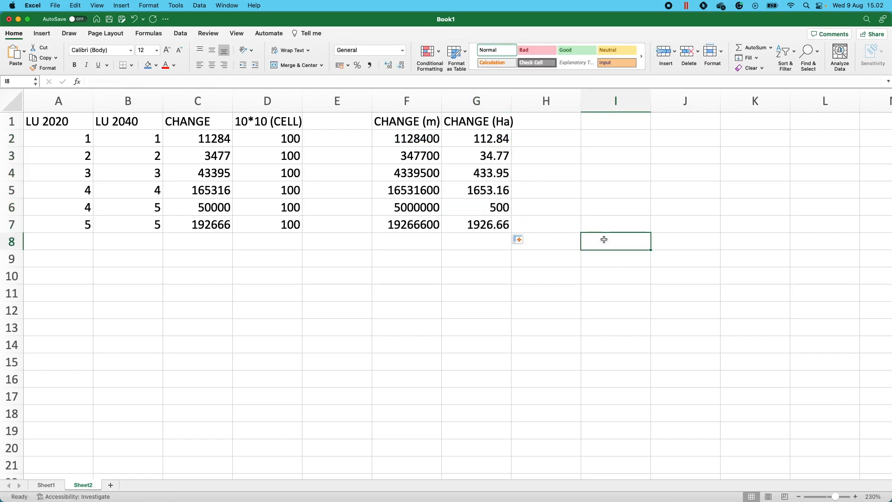
Copy the LU 2020 and LU 2040 columns, headers included, to a new table starting at A9
{"action": "left_click_drag", "start_coordinate": [66, 121], "coordinate": [120, 221]}
{"action": "key", "text": "super+c"}
{"action": "left_click", "coordinate": [84, 261]}
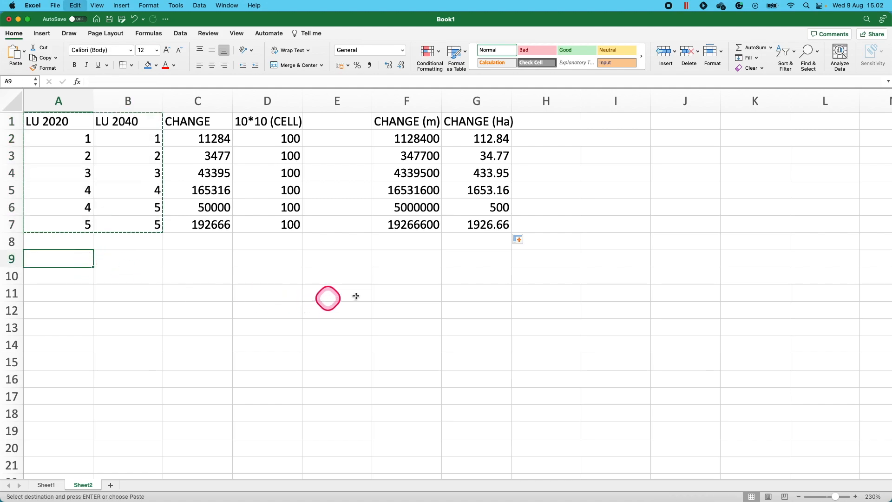
{"action": "key", "text": "super+v"}
{"action": "left_click", "coordinate": [384, 285]}
Copy the CHANGE (Ha) column and paste it as values beside the copied class codes at C9
{"action": "left_click_drag", "start_coordinate": [479, 122], "coordinate": [486, 222]}
{"action": "key", "text": "super+c"}
{"action": "right_click", "coordinate": [192, 257]}
{"action": "mouse_move", "coordinate": [280, 266]}
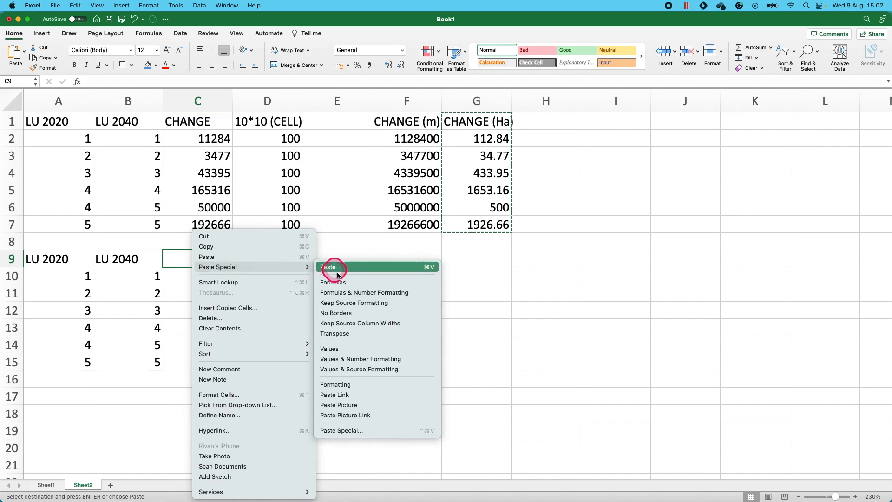
{"action": "left_click", "coordinate": [328, 317]}
Make the header row A9:C9 of the new table bold
{"action": "left_click_drag", "start_coordinate": [199, 259], "coordinate": [83, 260]}
{"action": "key", "text": "super+b"}
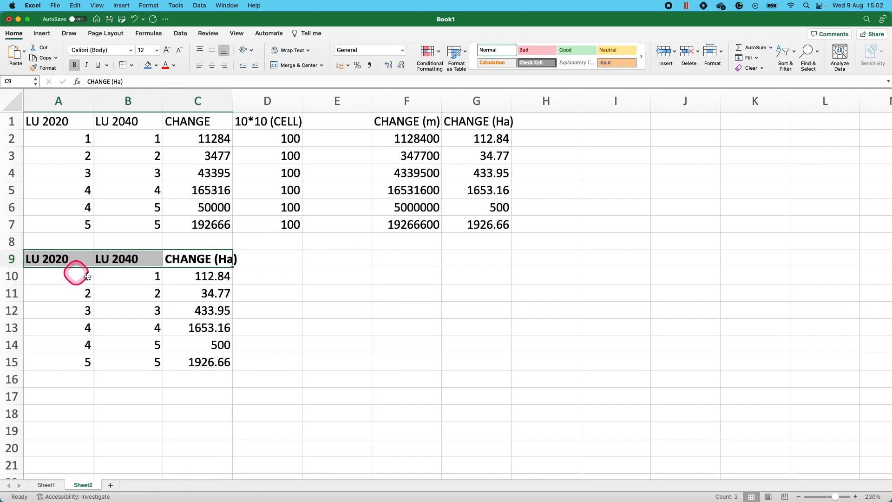
{"action": "left_click", "coordinate": [292, 275]}
Create a PivotTable from the range A9:C15 on a new worksheet
{"action": "left_click_drag", "start_coordinate": [44, 259], "coordinate": [199, 364]}
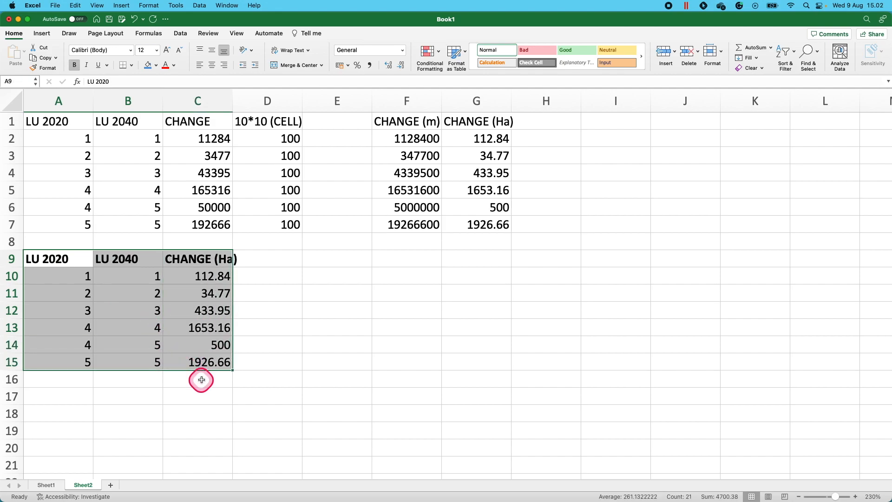
{"action": "left_click", "coordinate": [39, 34]}
{"action": "left_click", "coordinate": [20, 54]}
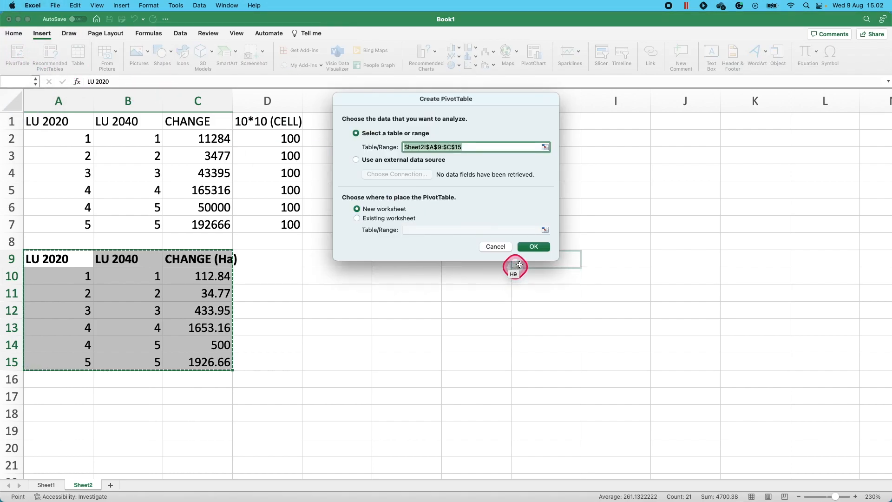
{"action": "left_click", "coordinate": [535, 246]}
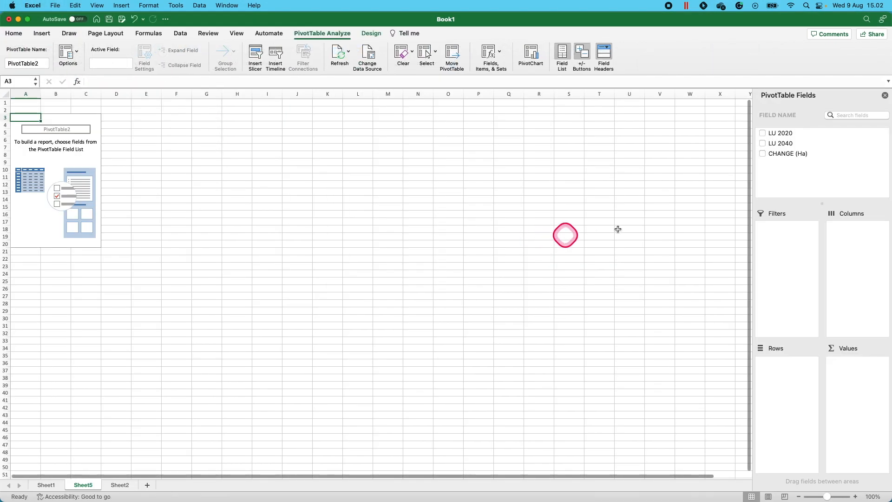
Assign LU 2040 to the PivotTable's columns, LU 2020 to its rows and CHANGE (Ha) to its values
{"action": "left_click_drag", "start_coordinate": [780, 144], "coordinate": [869, 288]}
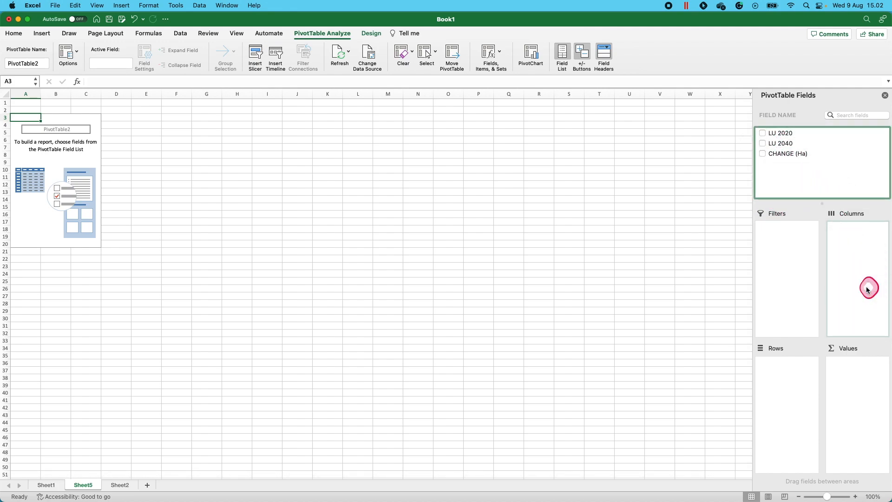
{"action": "left_click_drag", "start_coordinate": [781, 142], "coordinate": [792, 390]}
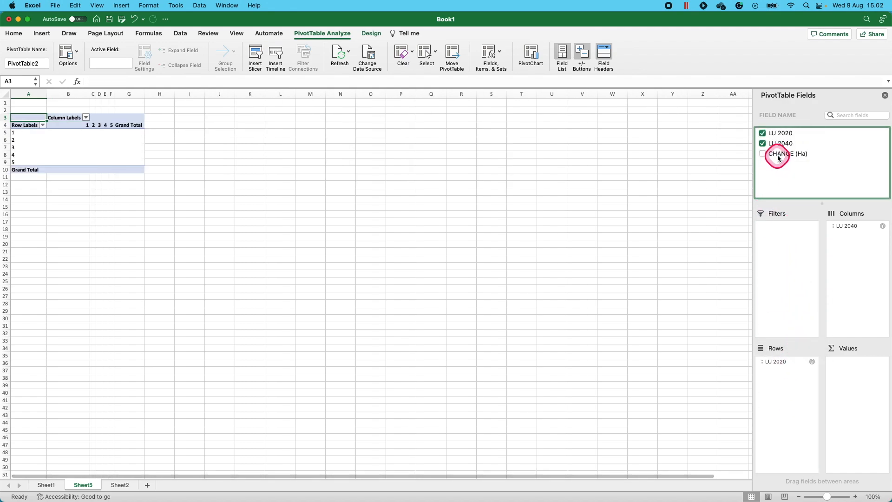
{"action": "left_click_drag", "start_coordinate": [785, 163], "coordinate": [862, 389]}
Copy the PivotTable from Row Labels through Grand Total and paste it as values in Sheet2 at E9
{"action": "left_click_drag", "start_coordinate": [40, 126], "coordinate": [205, 170]}
{"action": "key", "text": "super+c"}
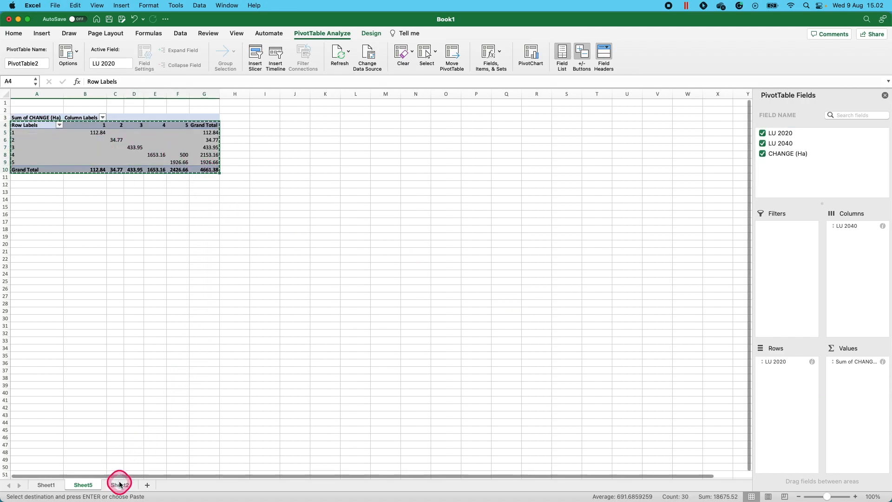
{"action": "left_click", "coordinate": [120, 485]}
{"action": "left_click", "coordinate": [312, 257]}
{"action": "right_click", "coordinate": [317, 257]}
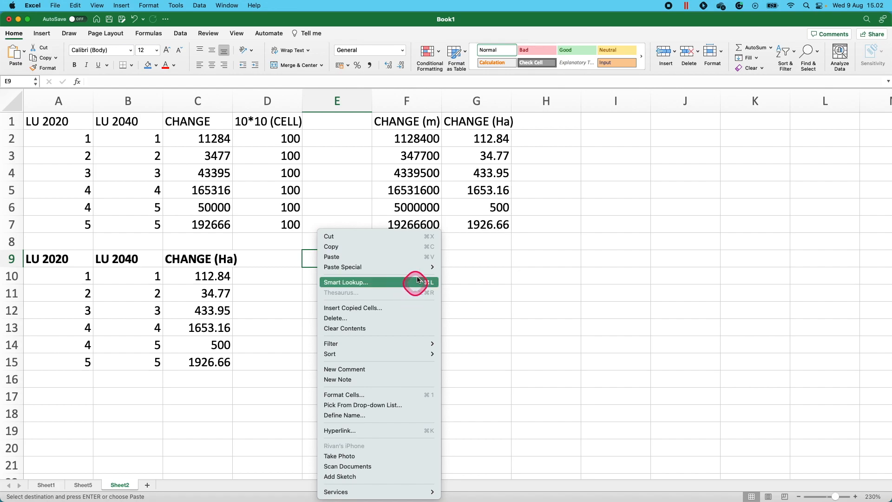
{"action": "mouse_move", "coordinate": [414, 267]}
{"action": "left_click", "coordinate": [492, 331]}
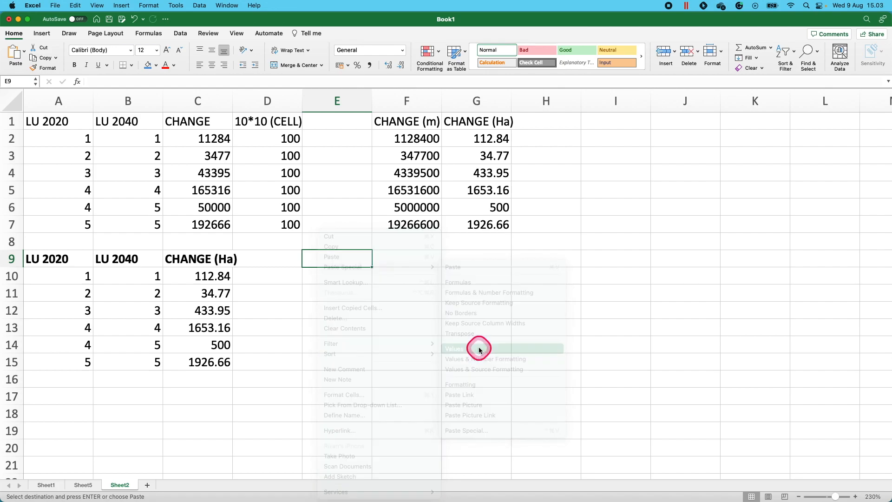
{"action": "left_click", "coordinate": [488, 412]}
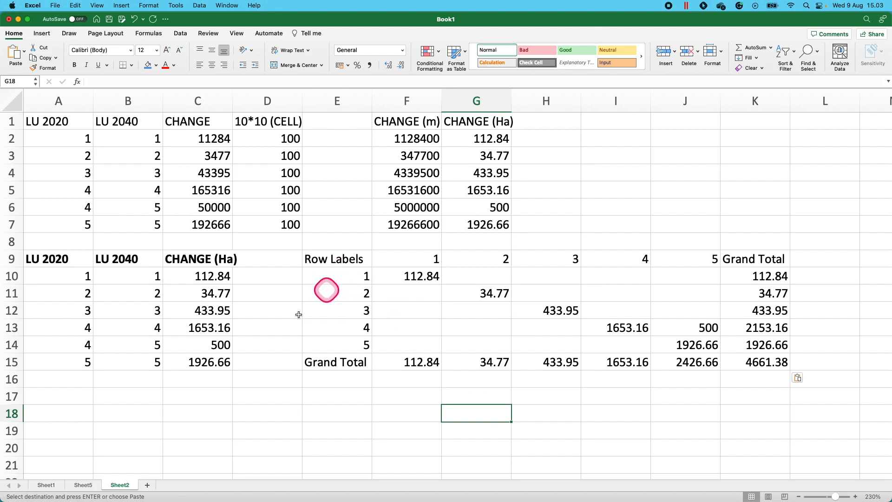
Replace row codes 1 to 5 in E10:E14 with the class names copied from Sheet1, pasted as values
{"action": "left_click", "coordinate": [51, 486]}
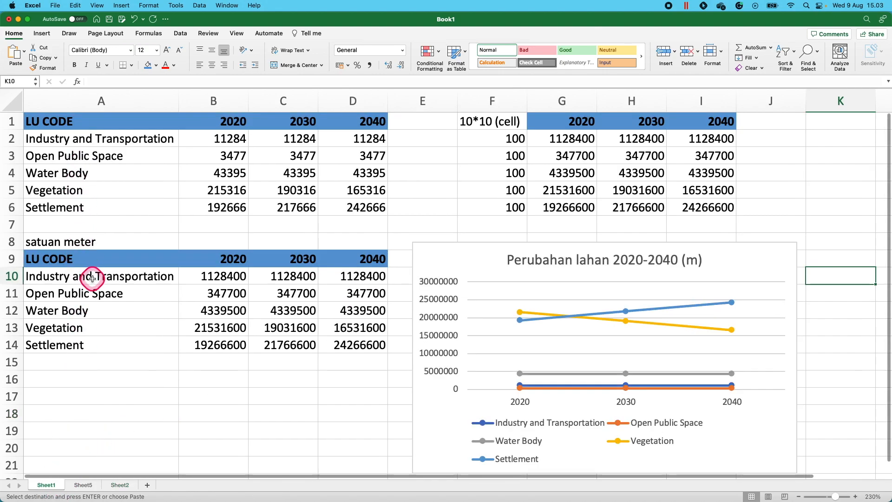
{"action": "left_click_drag", "start_coordinate": [88, 276], "coordinate": [99, 347]}
{"action": "key", "text": "super+c"}
{"action": "left_click", "coordinate": [119, 484]}
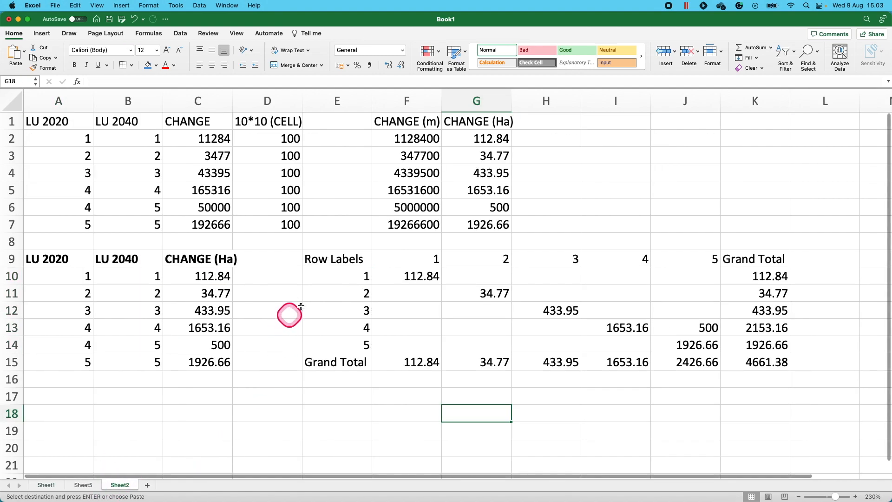
{"action": "right_click", "coordinate": [332, 274]}
{"action": "mouse_move", "coordinate": [430, 267]}
{"action": "left_click", "coordinate": [499, 349]}
Paste the copied class names transposed across F9:J9 to replace the column codes
{"action": "right_click", "coordinate": [425, 255]}
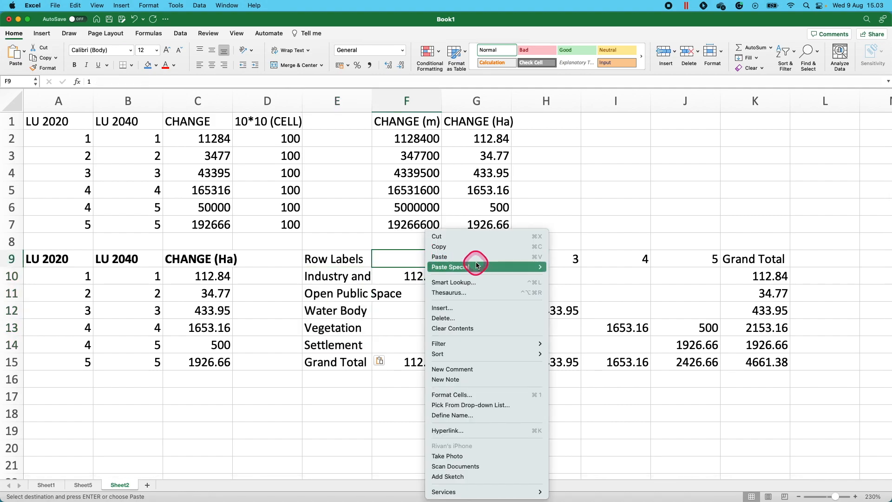
{"action": "mouse_move", "coordinate": [530, 266]}
{"action": "left_click", "coordinate": [601, 333]}
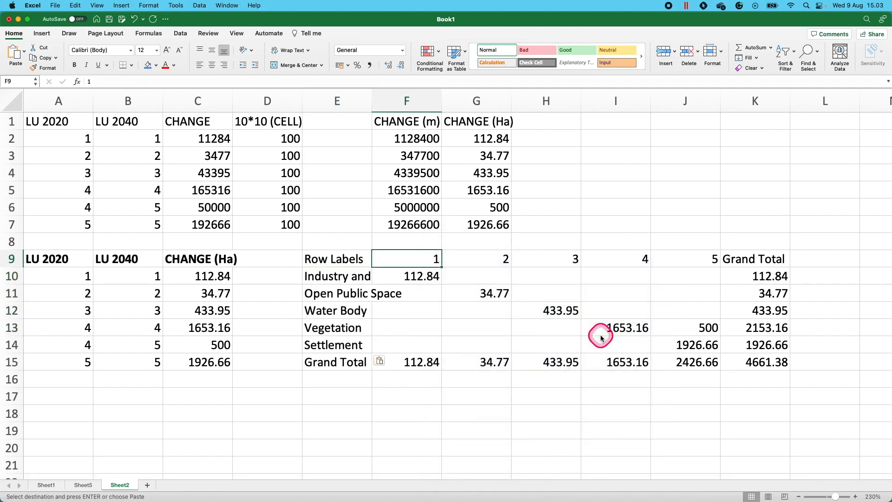
Change the matrix's corner header in E9 to LU
{"action": "left_click", "coordinate": [345, 258]}
{"action": "key", "text": "Delete"}
{"action": "key", "text": "BackSpace"}
Fill the class name headers in F9:J9 and E10:E14 with blue
{"action": "left_click_drag", "start_coordinate": [685, 259], "coordinate": [407, 259]}
{"action": "left_click", "coordinate": [148, 65]}
{"action": "left_click_drag", "start_coordinate": [353, 277], "coordinate": [347, 345]}
{"action": "left_click", "coordinate": [148, 65]}
Fill both Grand Total labels, in E15 and K9, with orange
{"action": "left_click", "coordinate": [338, 362]}
{"action": "left_click", "coordinate": [156, 65]}
{"action": "left_click", "coordinate": [753, 253]}
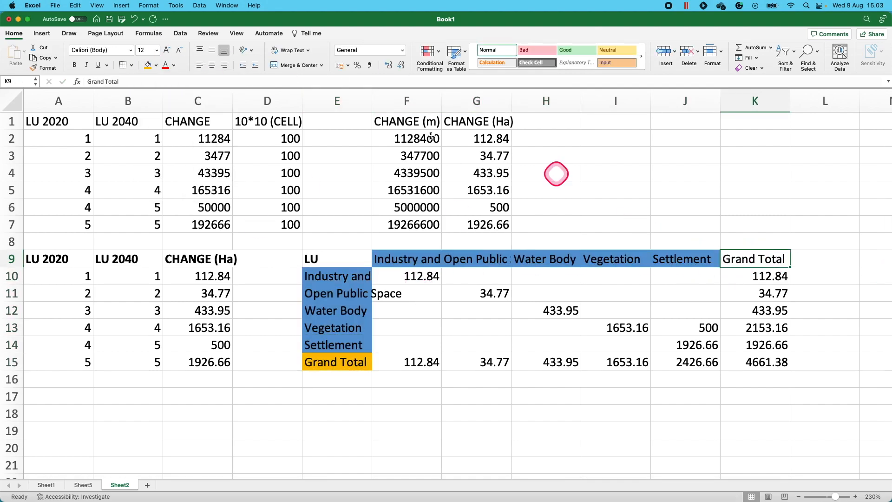
{"action": "left_click", "coordinate": [148, 65]}
Highlight the Vegetation-to-Settlement change cell J13 with a green fill
{"action": "left_click", "coordinate": [685, 328]}
{"action": "left_click", "coordinate": [156, 65]}
{"action": "left_click", "coordinate": [189, 155]}
{"action": "left_click", "coordinate": [685, 431]}
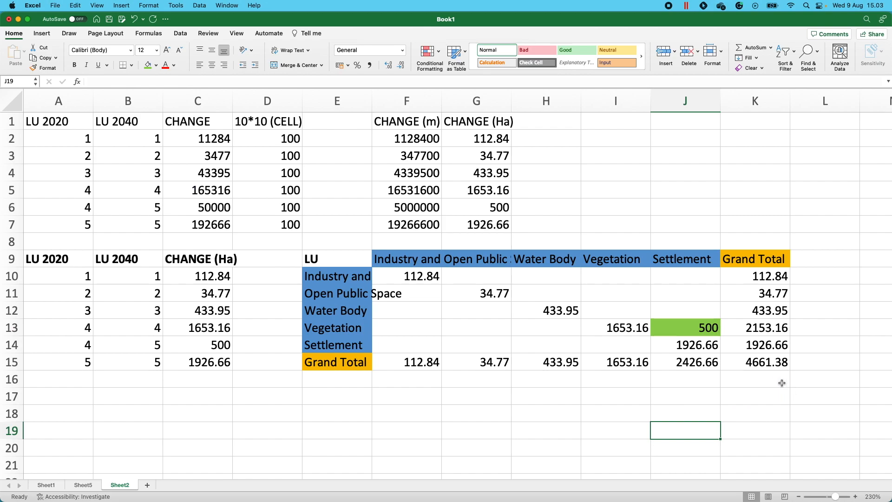
Review the Vegetation-to-Settlement change together with the Vegetation column and row totals
{"action": "left_click", "coordinate": [703, 327]}
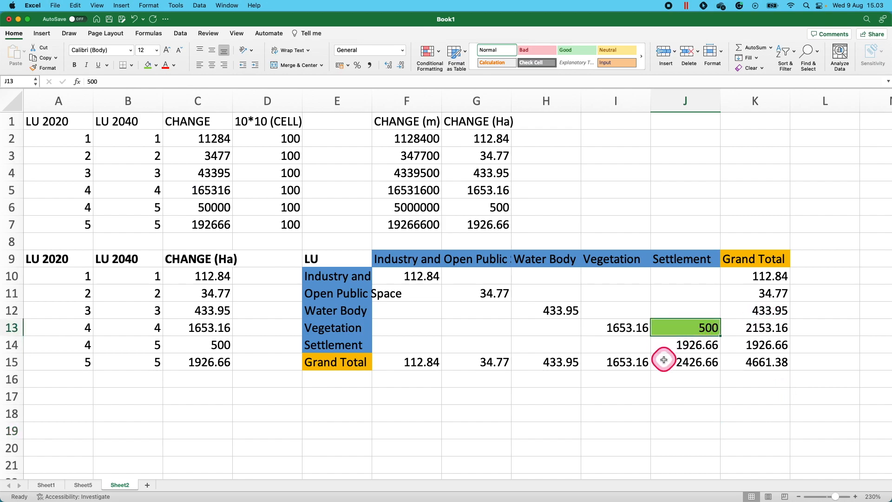
{"action": "left_click", "coordinate": [628, 363]}
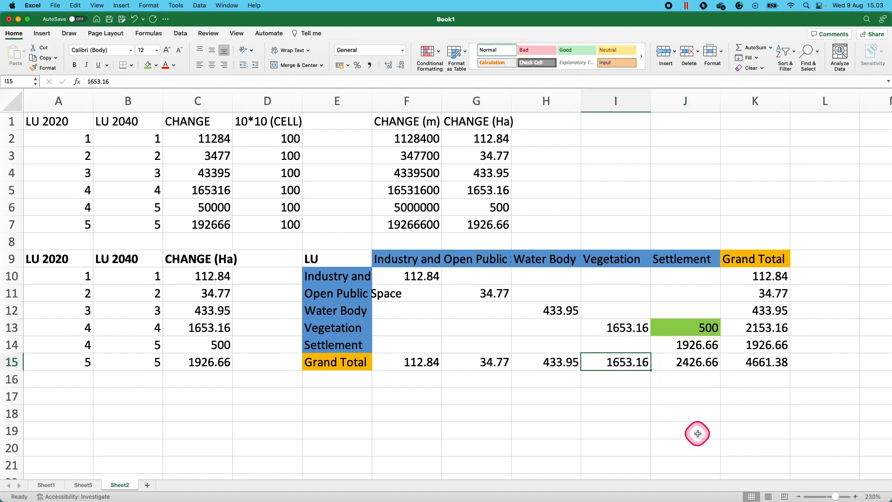
{"action": "left_click", "coordinate": [778, 333]}
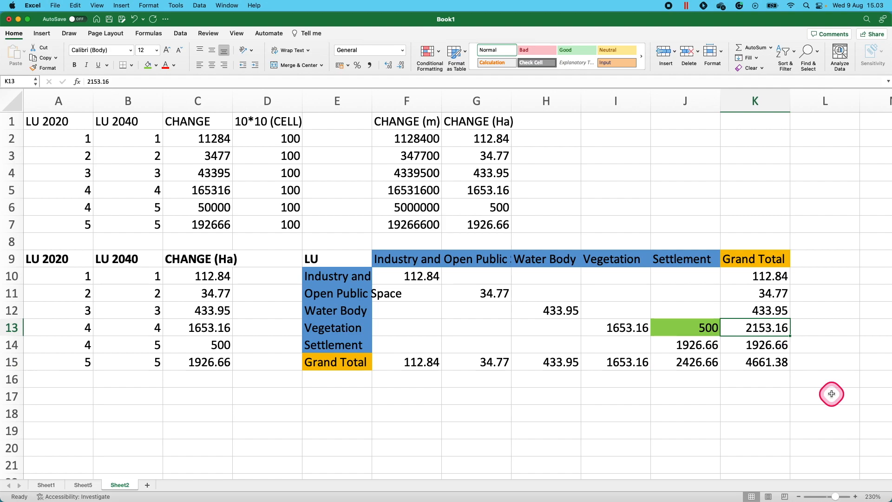